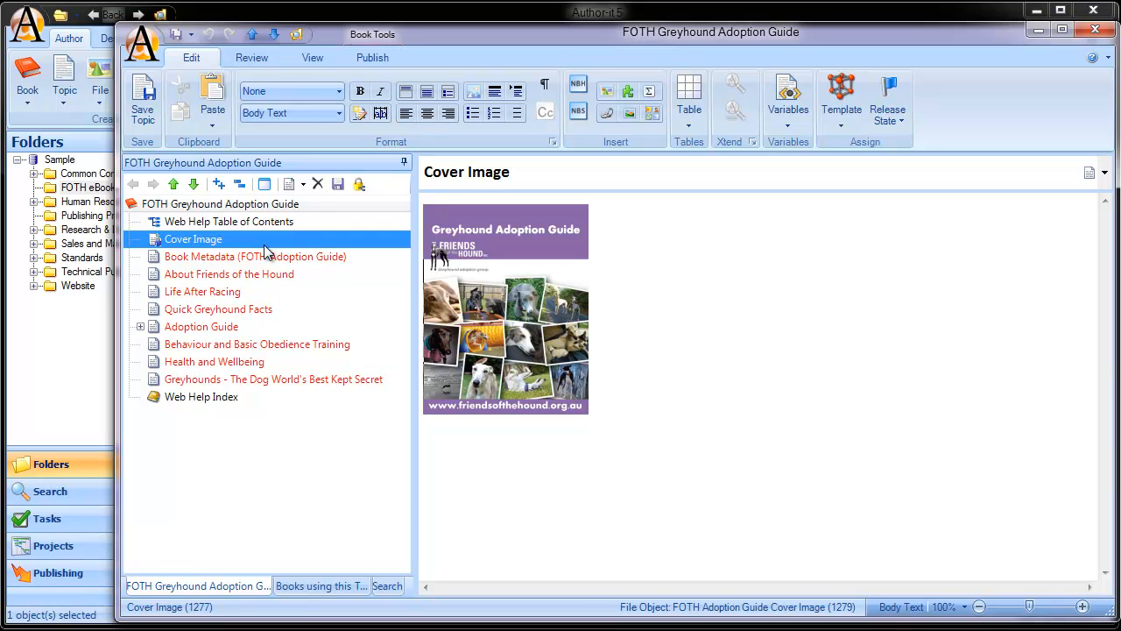
# View the Book Metadata topic of the FOTH Greyhound Adoption Guide and publish the book to Web Help
pyautogui.click(269, 256)
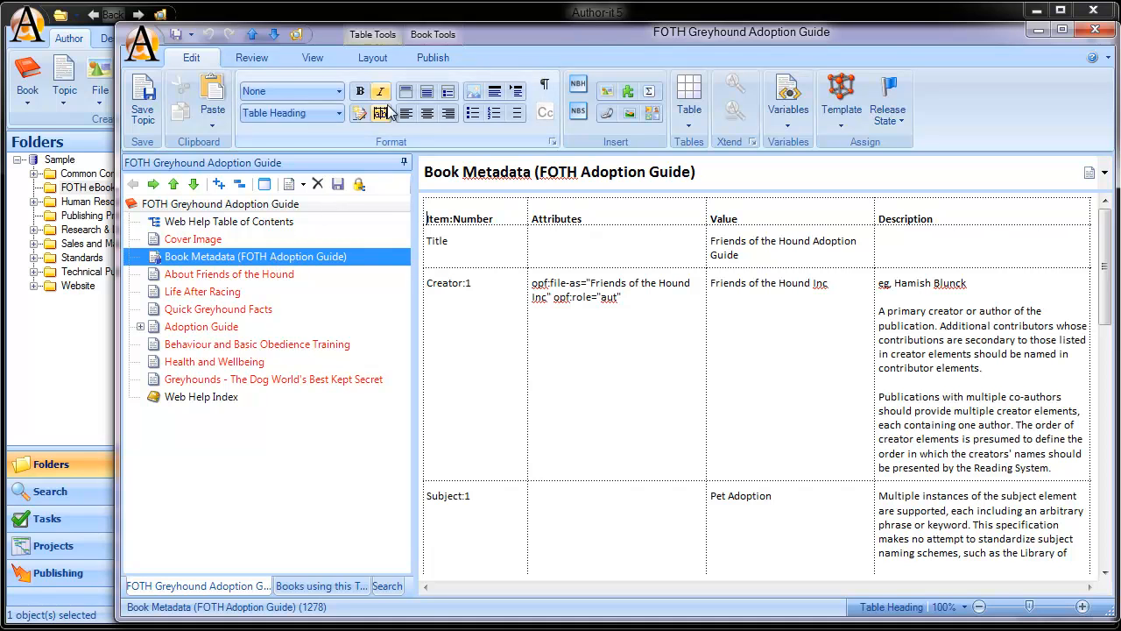
pyautogui.click(427, 60)
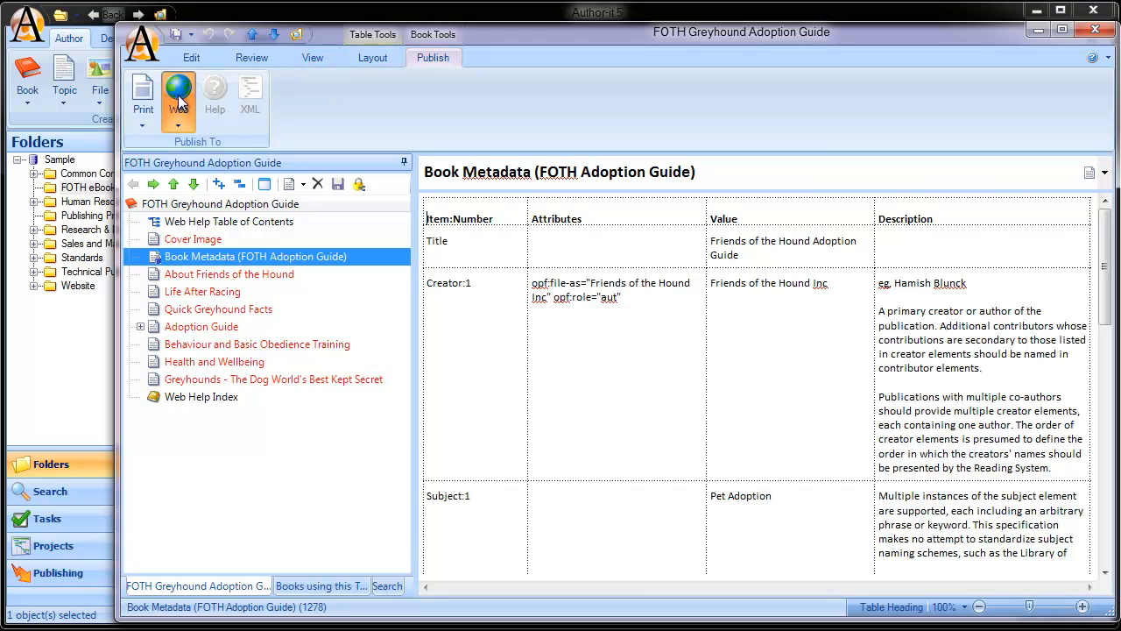
pyautogui.click(177, 123)
pyautogui.click(210, 163)
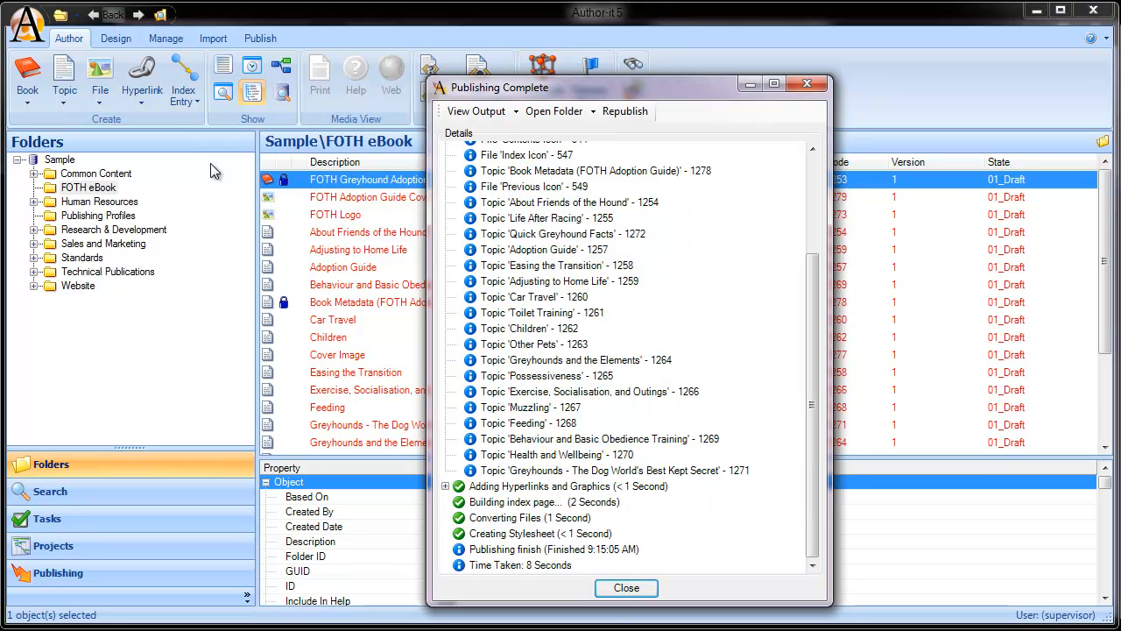
# Open the published output folder and copy its full path from the address
pyautogui.click(536, 112)
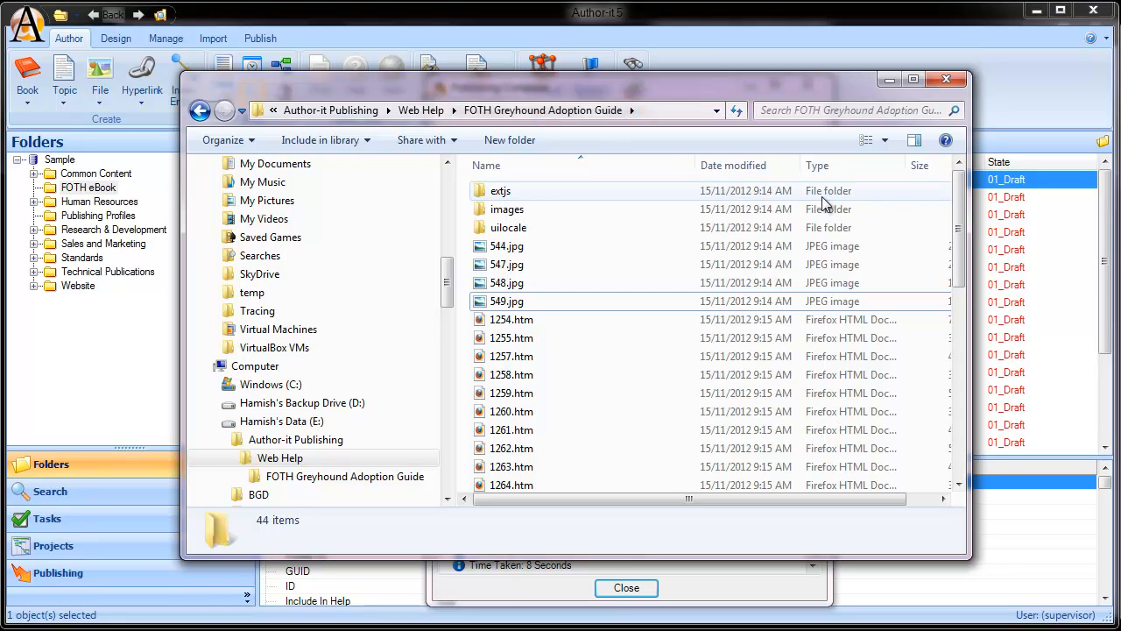
pyautogui.moveTo(955, 222)
pyautogui.mouseDown()
pyautogui.moveTo(958, 321)
pyautogui.moveTo(961, 207)
pyautogui.mouseUp()
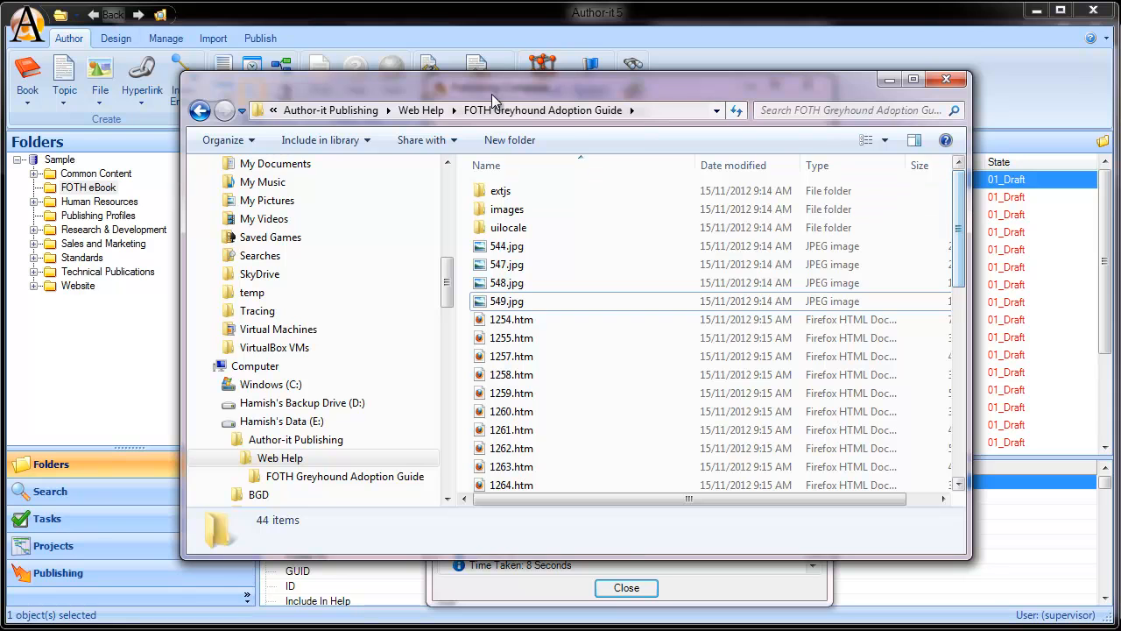
pyautogui.click(640, 113)
pyautogui.rightClick(603, 110)
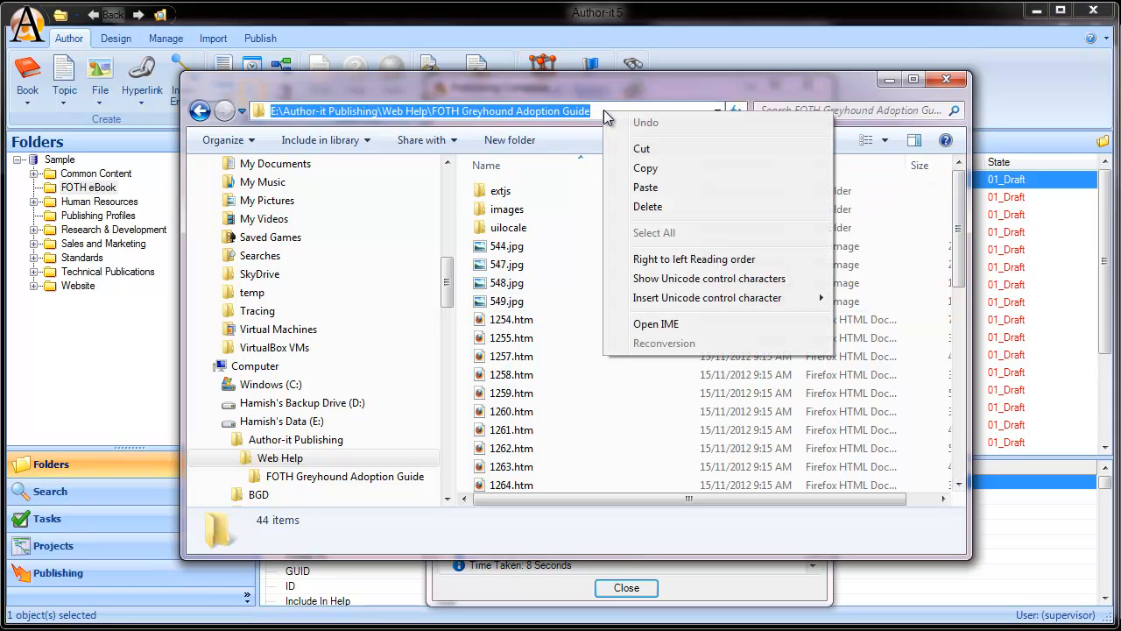
pyautogui.click(623, 170)
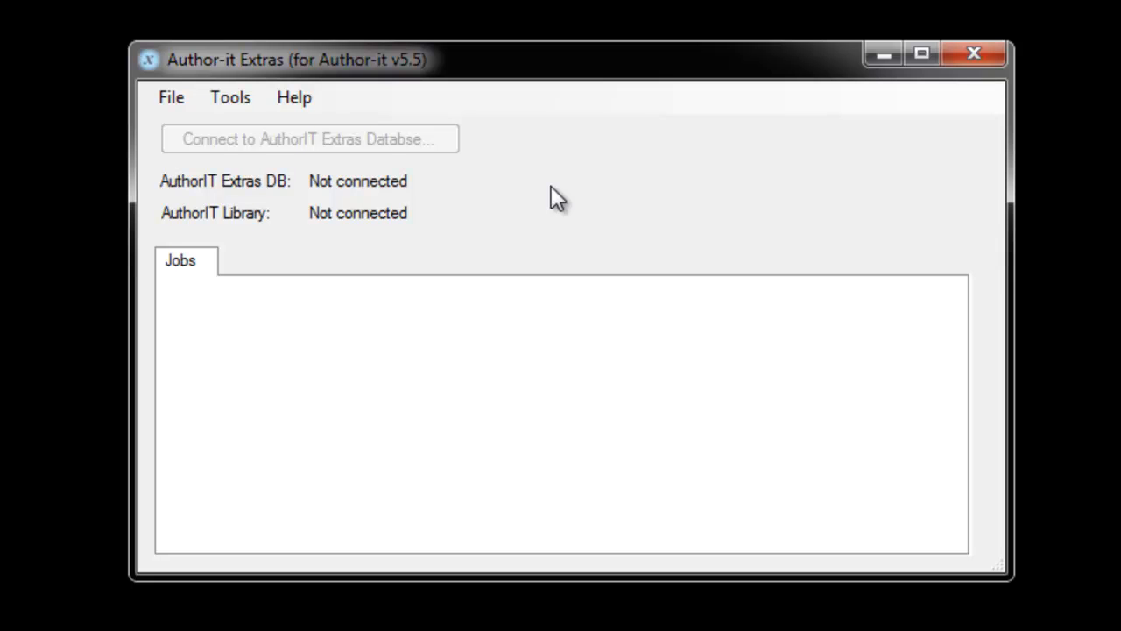
# In Author-it Extras, start Create Mobile Format and paste E:\Author-it Publishing\Web Help\FOTH Greyhound Adoption Guide as the publish folder
pyautogui.click(250, 100)
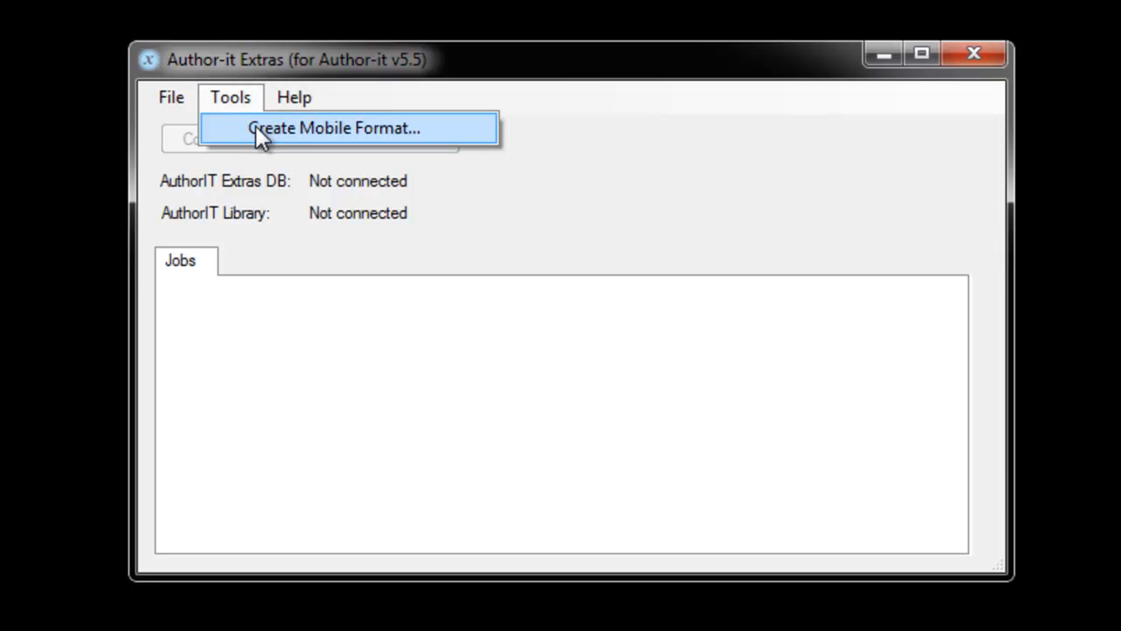
pyautogui.click(256, 127)
pyautogui.moveTo(381, 263); pyautogui.dragTo(889, 284)
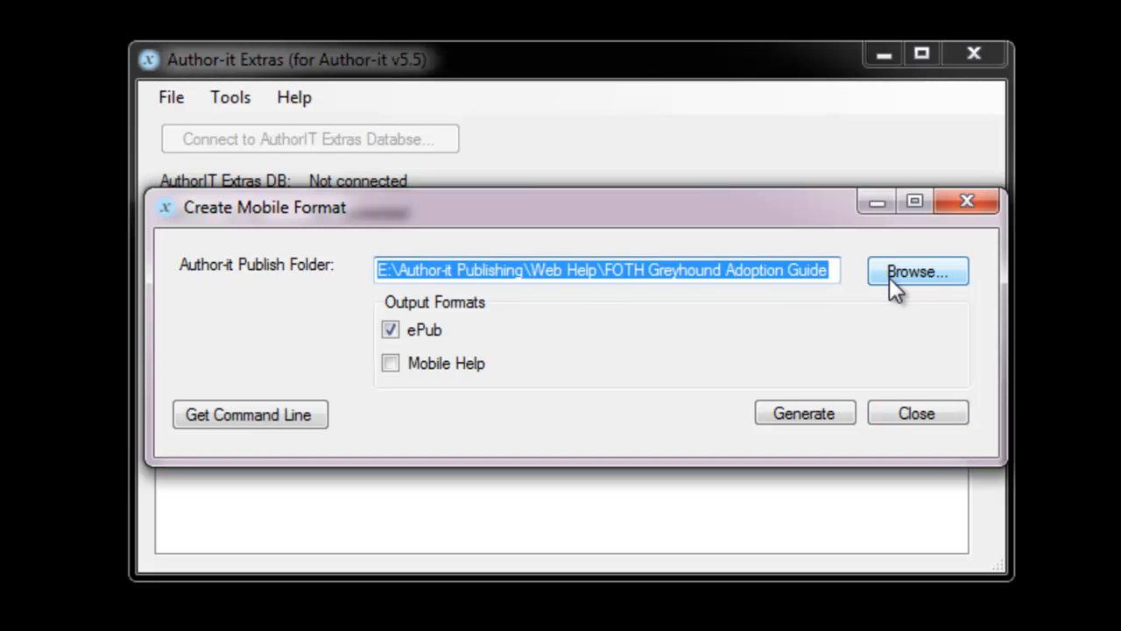
pyautogui.rightClick(723, 259)
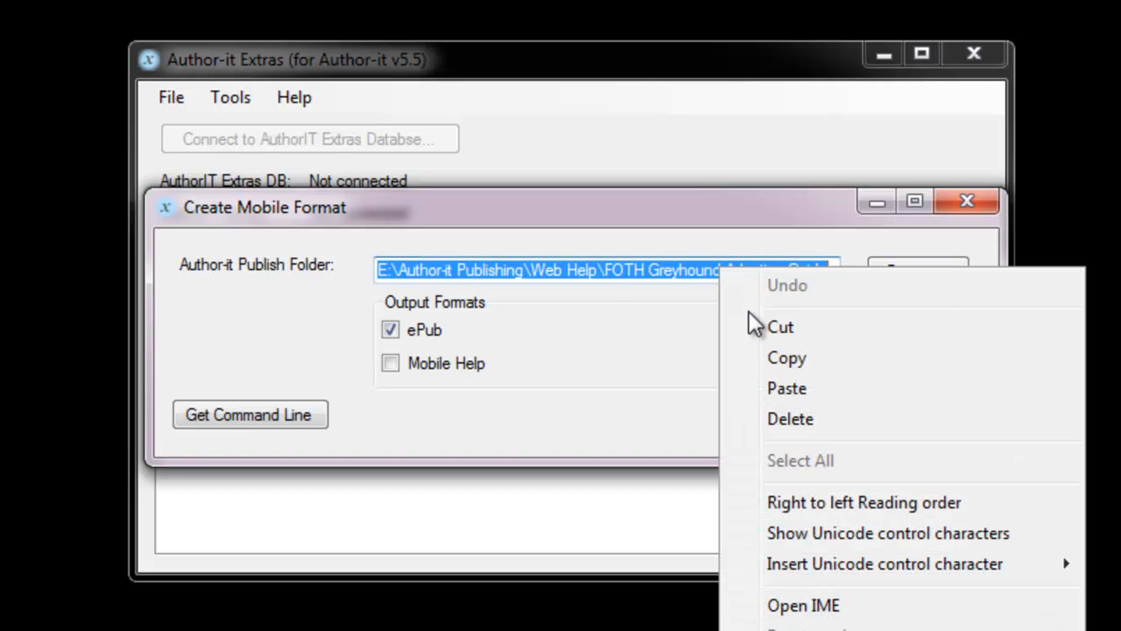
pyautogui.click(759, 385)
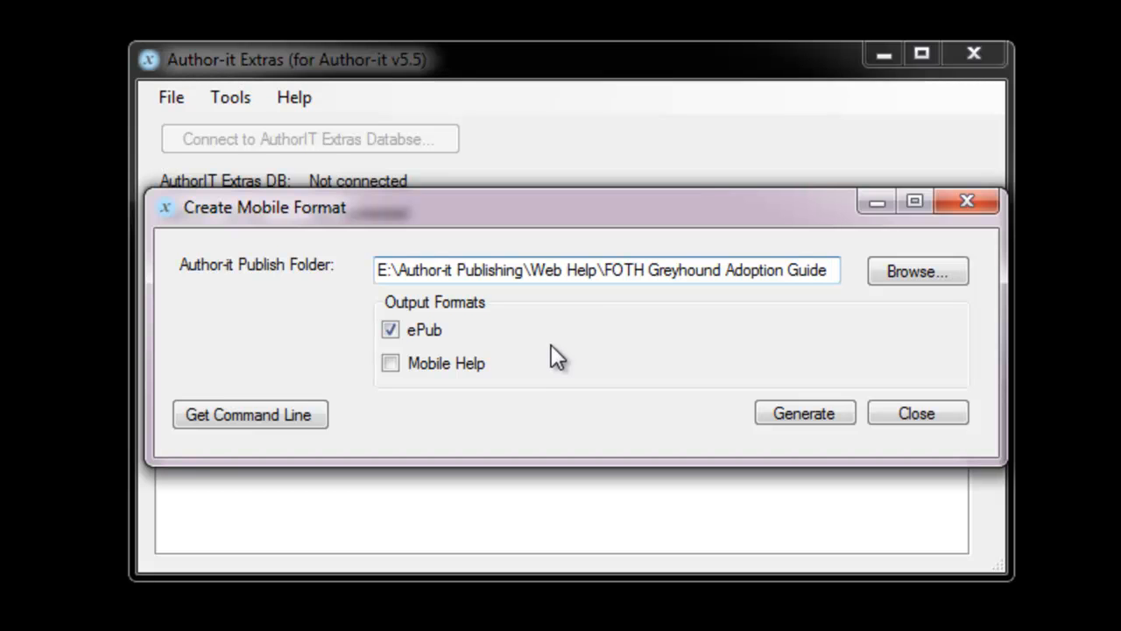
# Generate the ePub output, close the progress and format windows, and minimise Author-it Extras
pyautogui.click(776, 411)
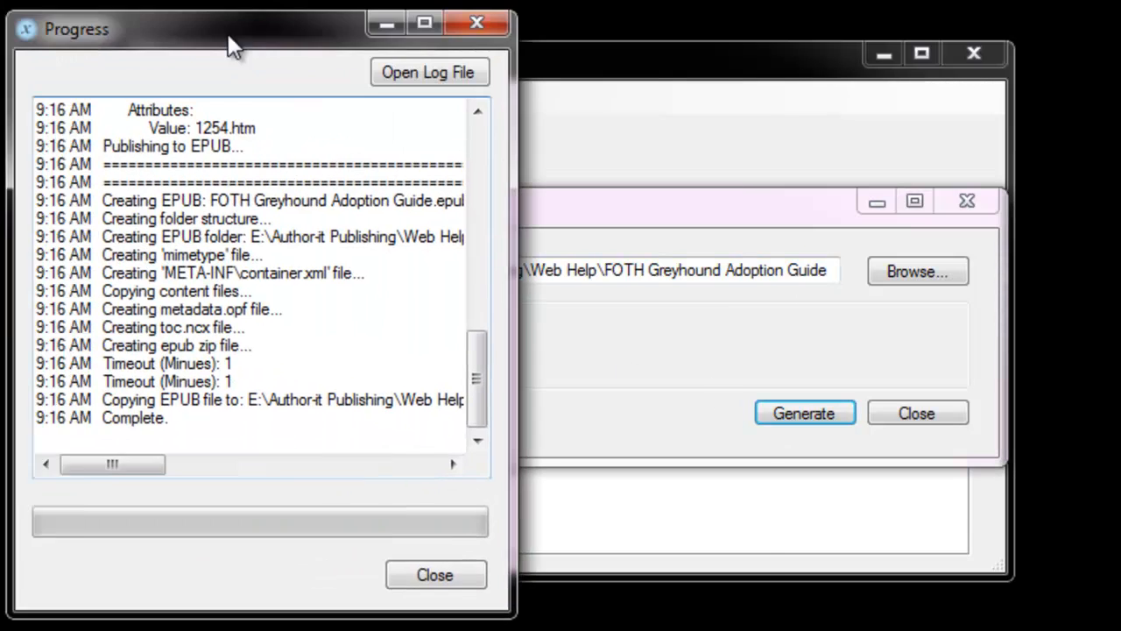
pyautogui.moveTo(225, 43); pyautogui.dragTo(453, 81)
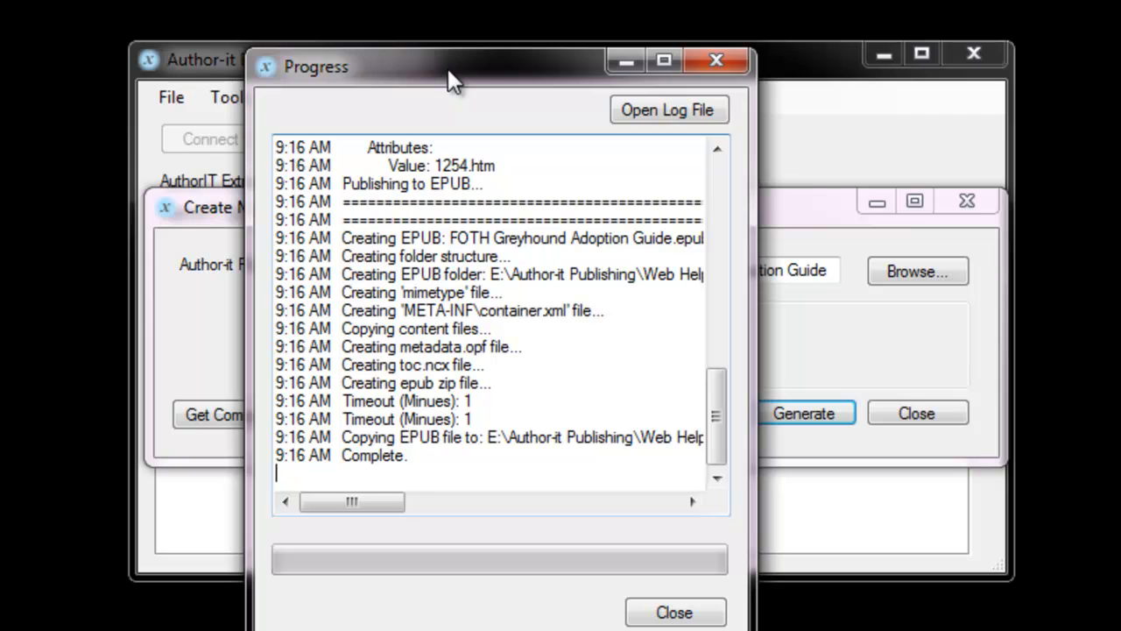
pyautogui.click(652, 612)
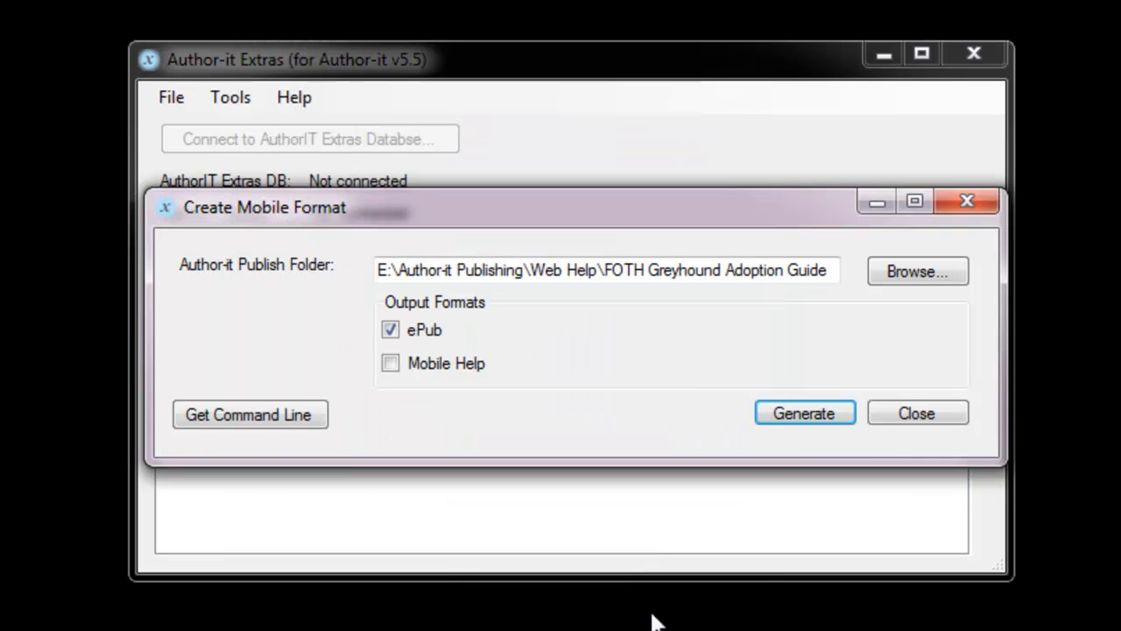
pyautogui.click(886, 419)
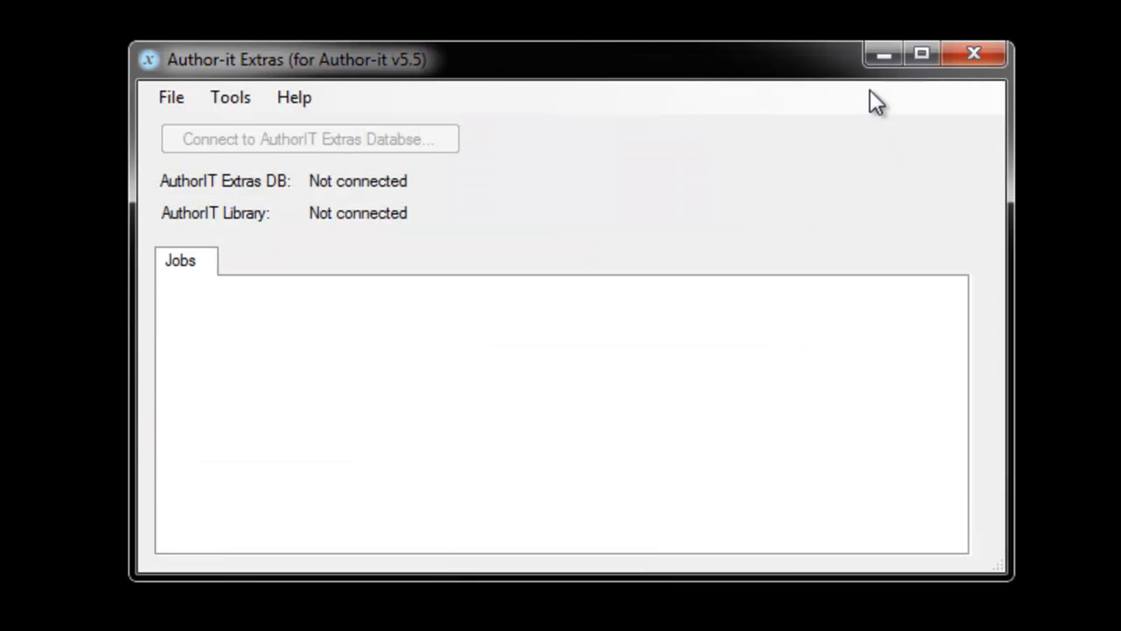
pyautogui.click(876, 56)
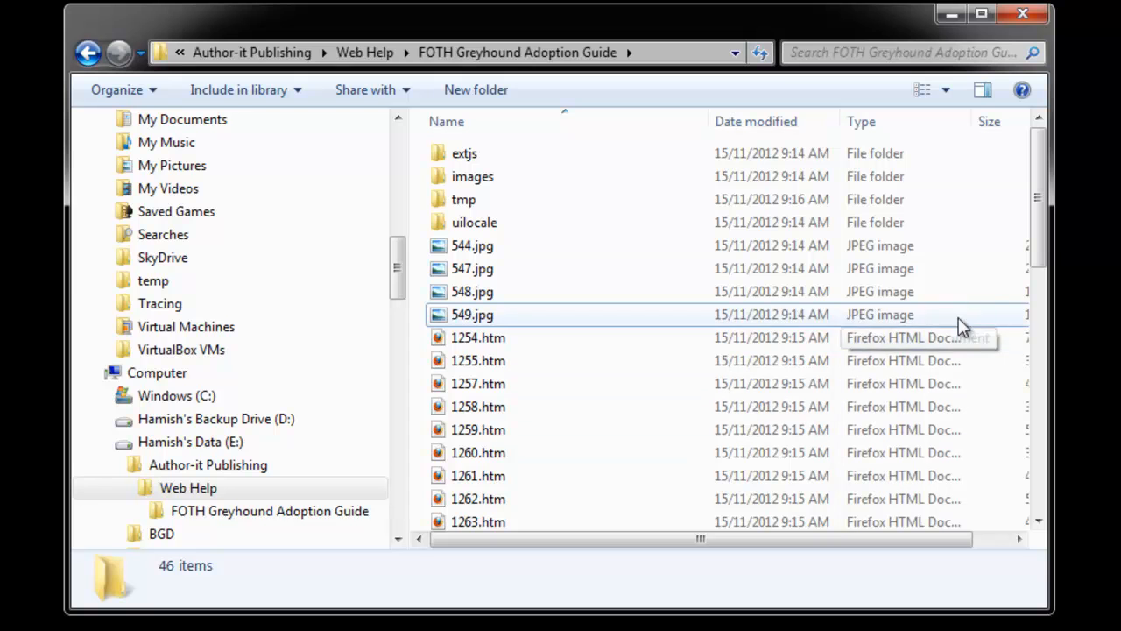
# Find FOTH Greyhound Adoption Guide.epub in the published output folder and open it in the e-book reader
pyautogui.moveTo(1038, 224); pyautogui.dragTo(1058, 384)
pyautogui.click(677, 401)
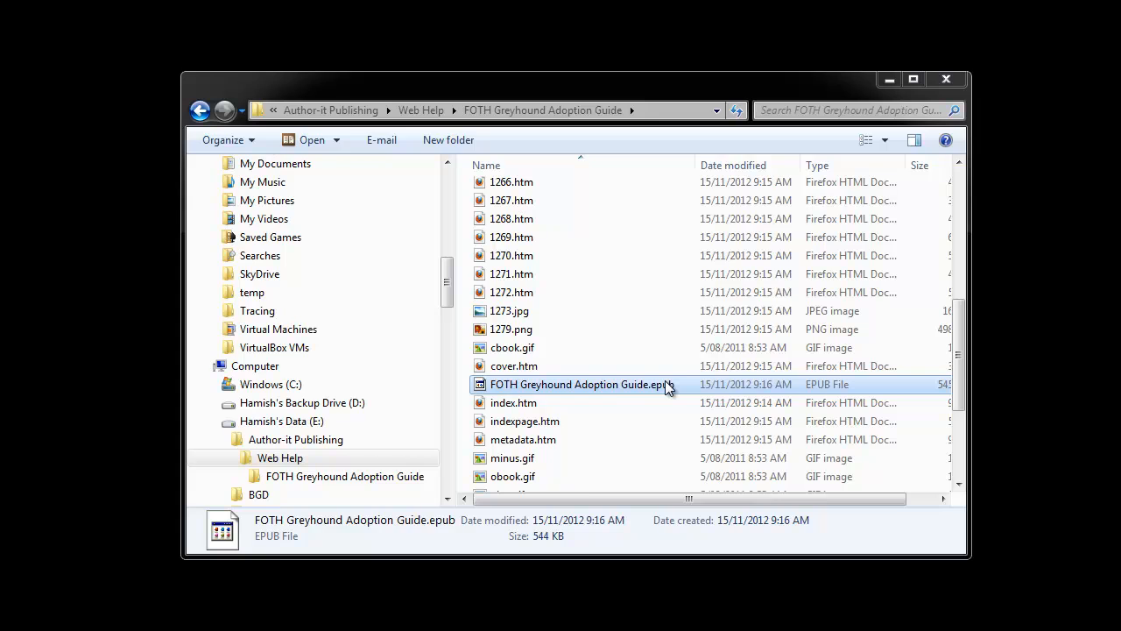
pyautogui.doubleClick(665, 381)
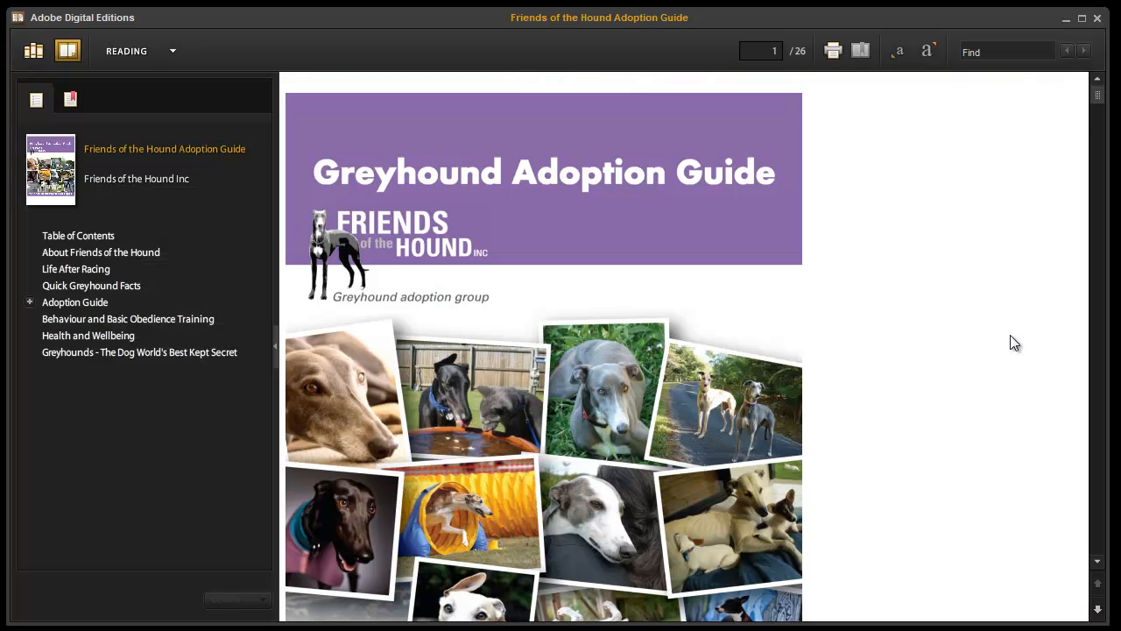
# Read through the e-book's cover, table of contents and first chapters, and close the reader and the output folder
pyautogui.scroll(-2, 1012, 342)
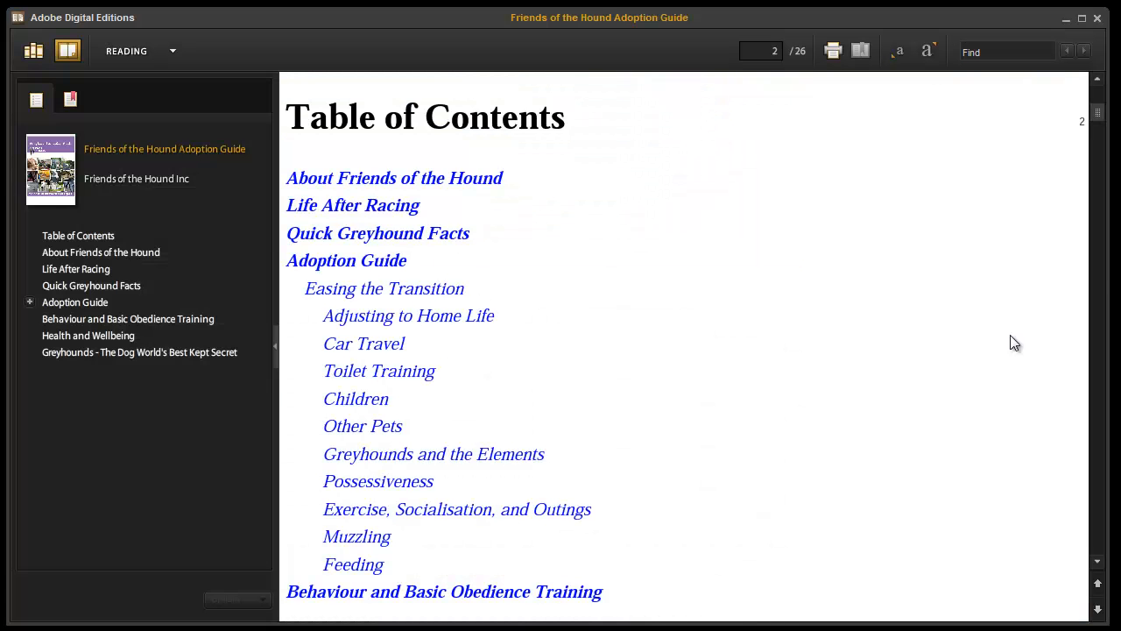
pyautogui.scroll(-5, 1011, 341)
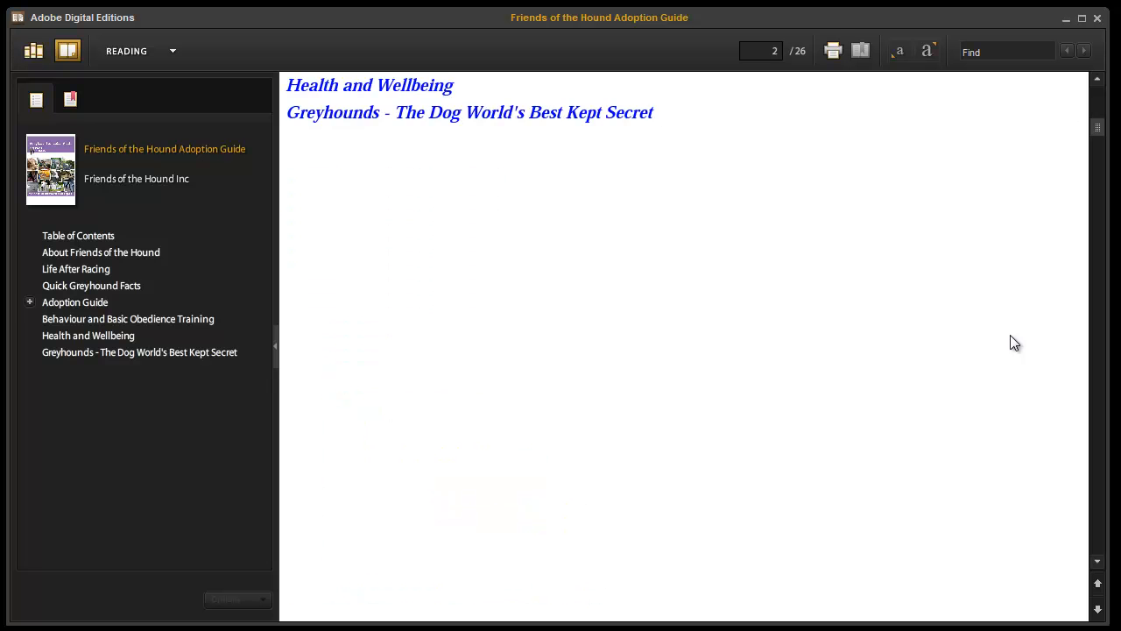
pyautogui.scroll(-3, 1014, 343)
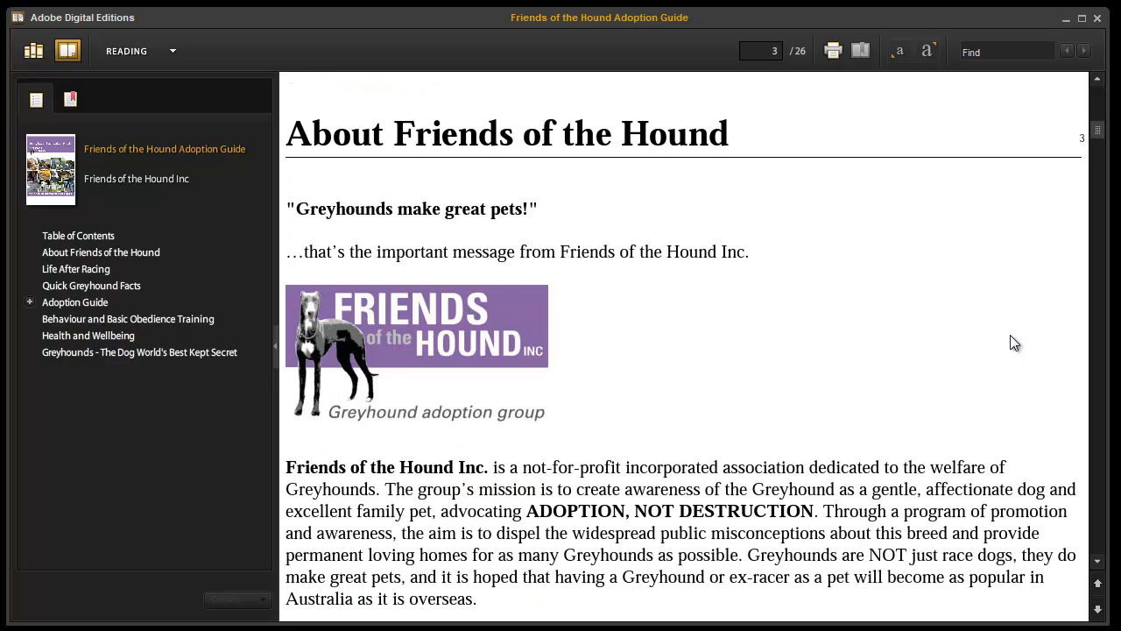
pyautogui.scroll(-5, 1014, 343)
pyautogui.scroll(-5, 1013, 343)
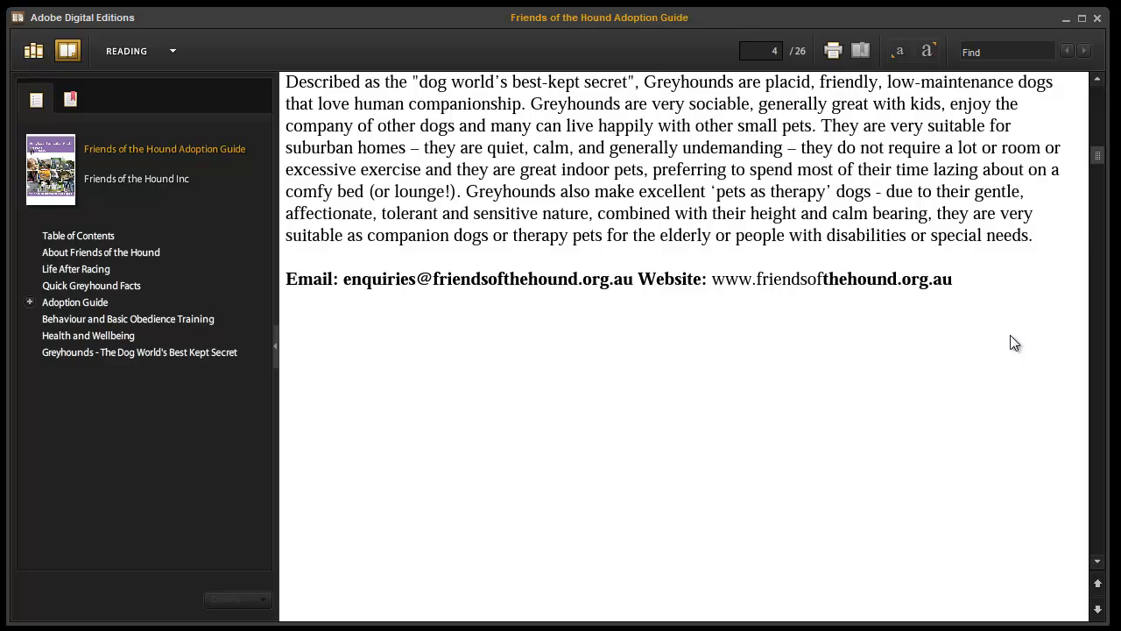
pyautogui.scroll(-10, 1014, 343)
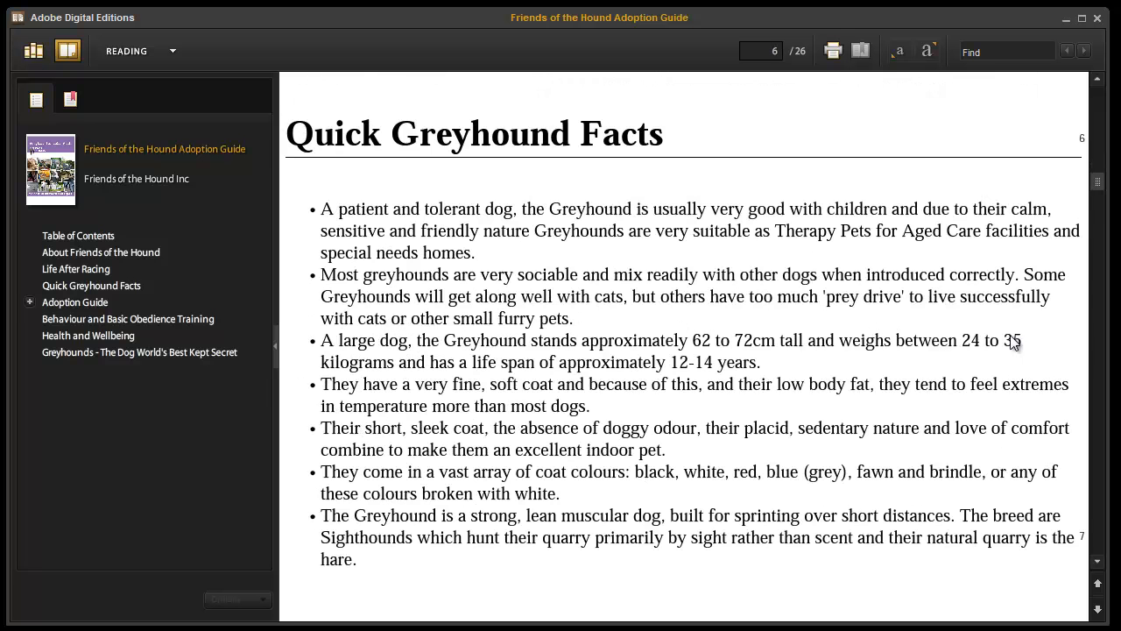
pyautogui.scroll(-5, 1014, 343)
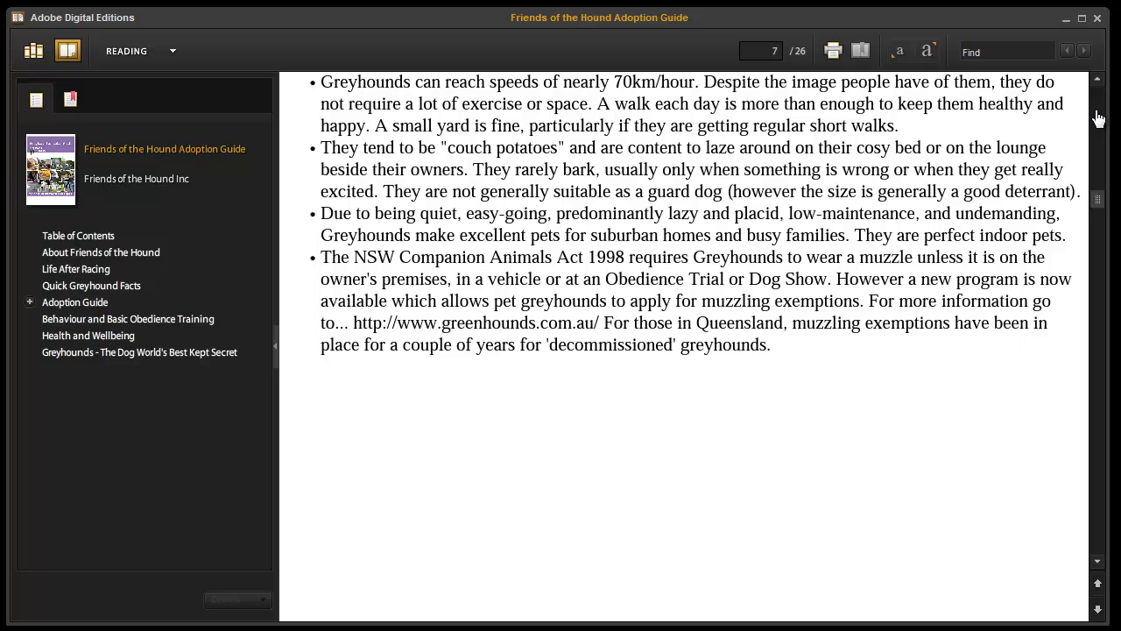
pyautogui.click(1096, 19)
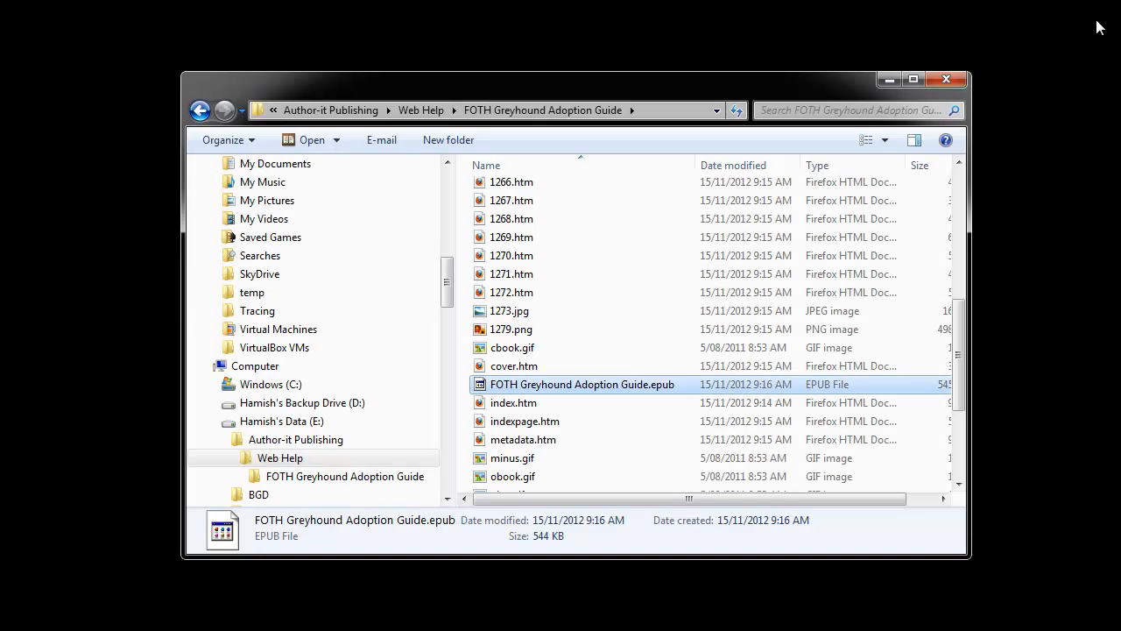
pyautogui.click(946, 79)
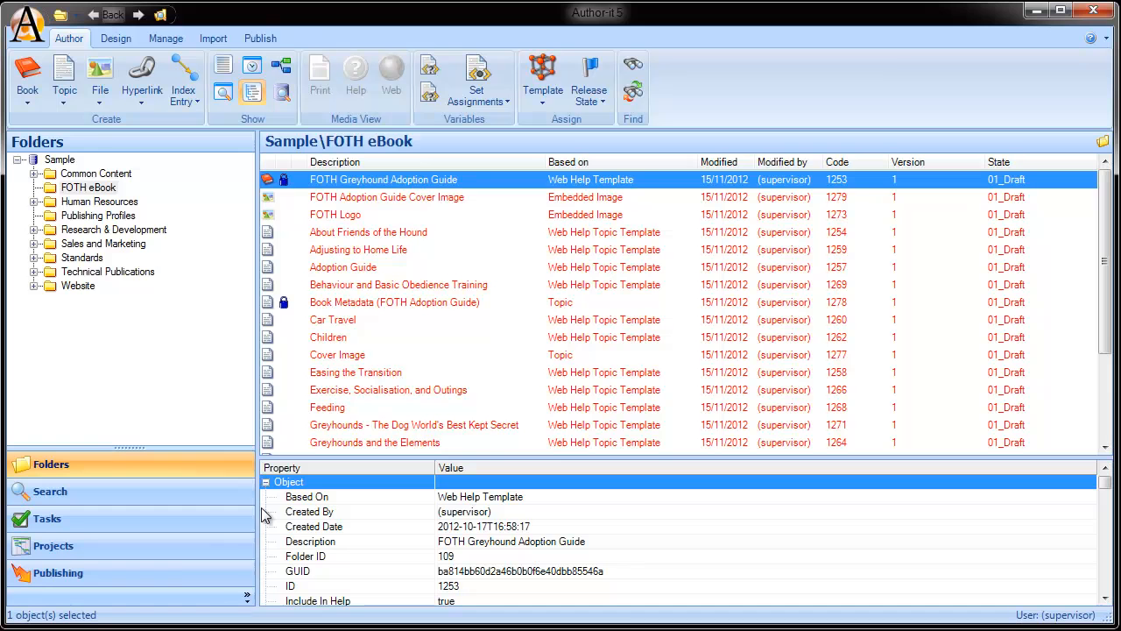
# Open the ePub publishing profile in Author-it and review its general, book applicability, theme, filter and action settings
pyautogui.click(167, 569)
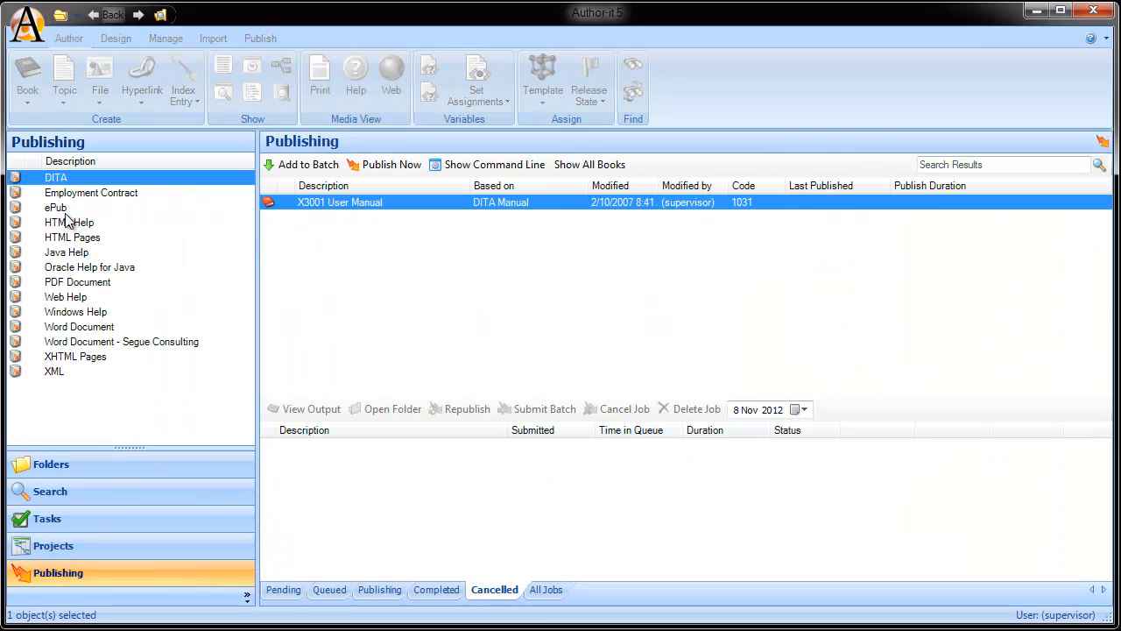
pyautogui.doubleClick(58, 208)
pyautogui.moveTo(238, 0); pyautogui.dragTo(506, 77)
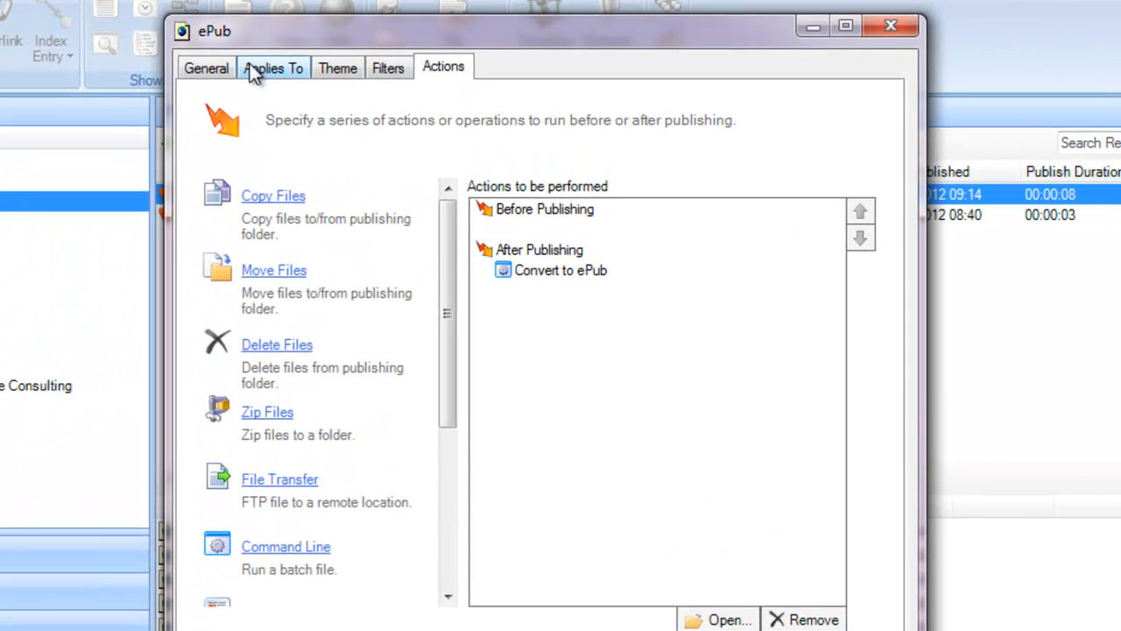
pyautogui.click(265, 91)
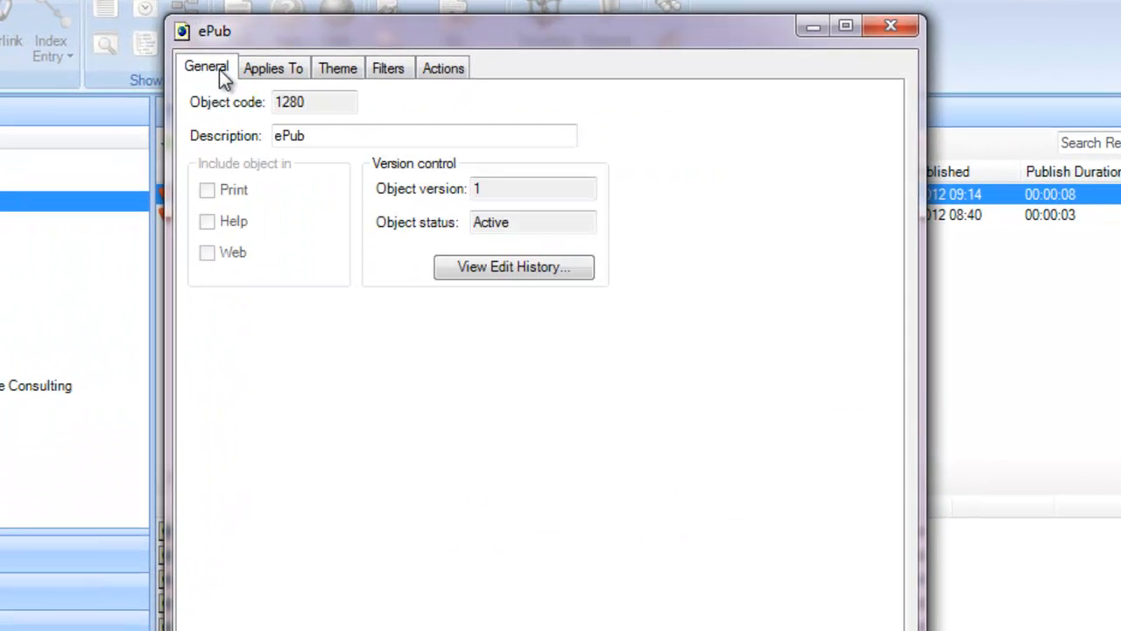
pyautogui.click(275, 70)
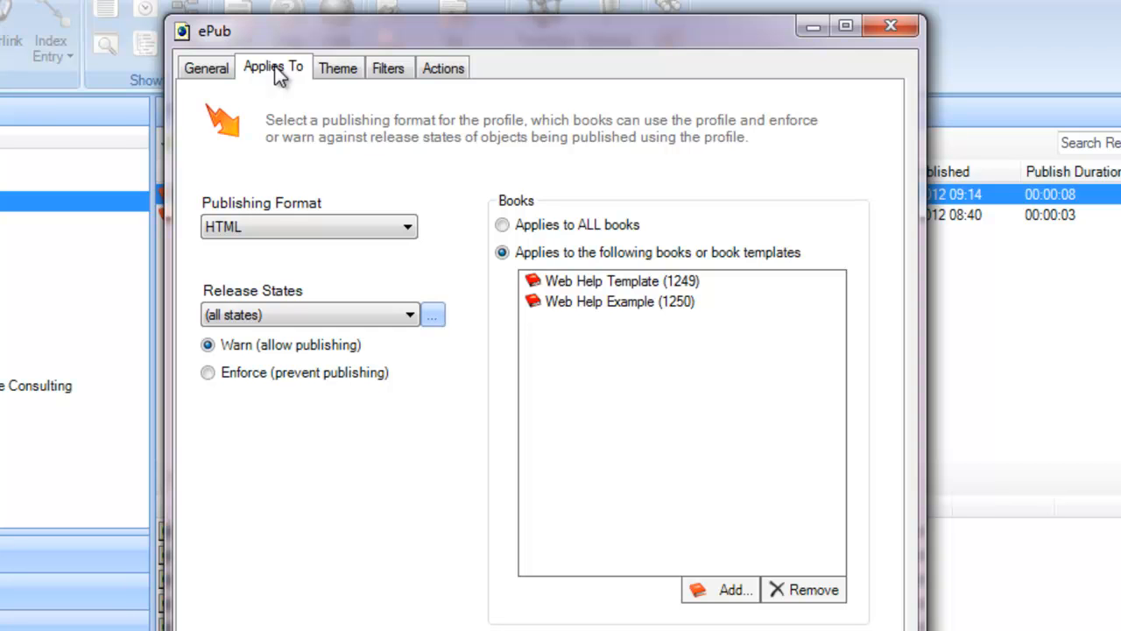
pyautogui.click(338, 69)
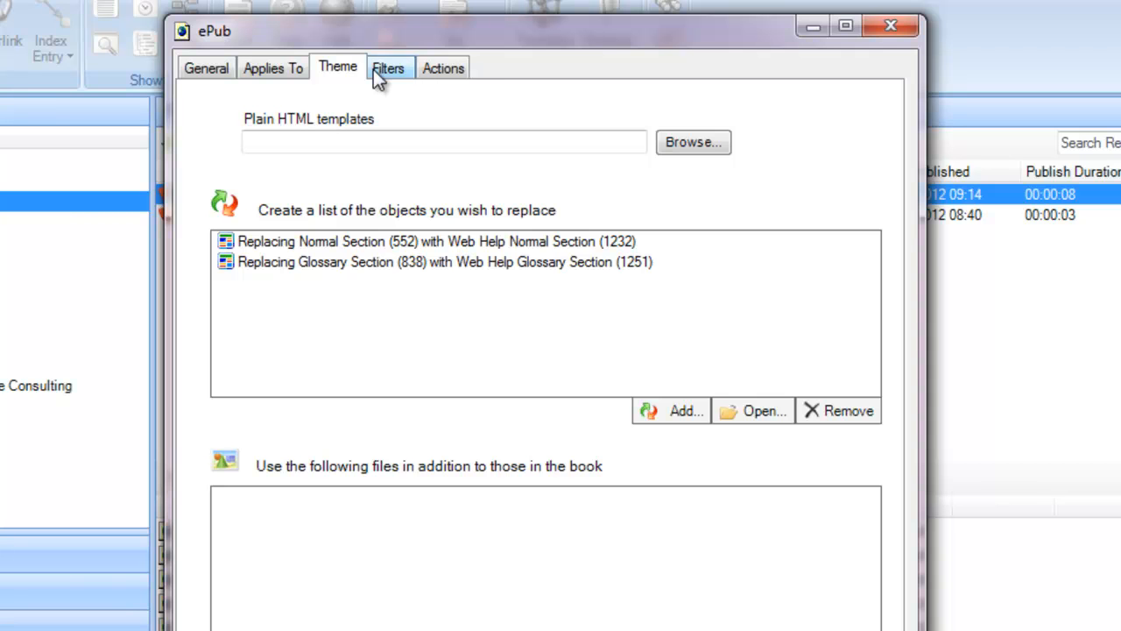
pyautogui.click(373, 70)
pyautogui.click(441, 72)
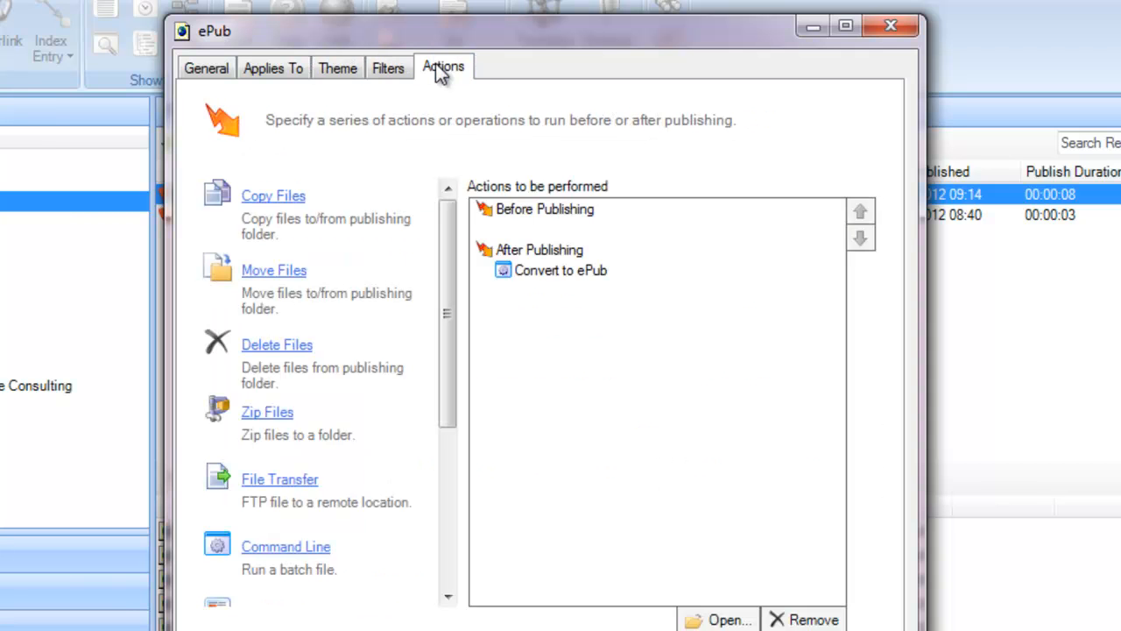
# Inspect the command and arguments of the Convert to ePub after-publishing action, and close the ePub profile
pyautogui.doubleClick(554, 273)
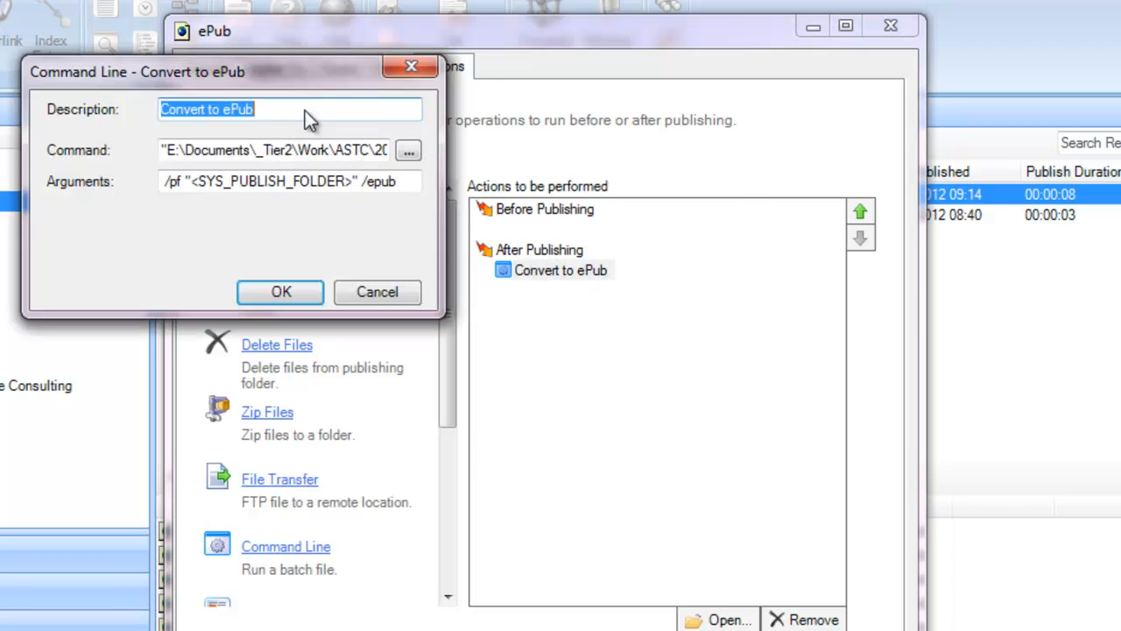
pyautogui.moveTo(512, 201); pyautogui.dragTo(520, 214)
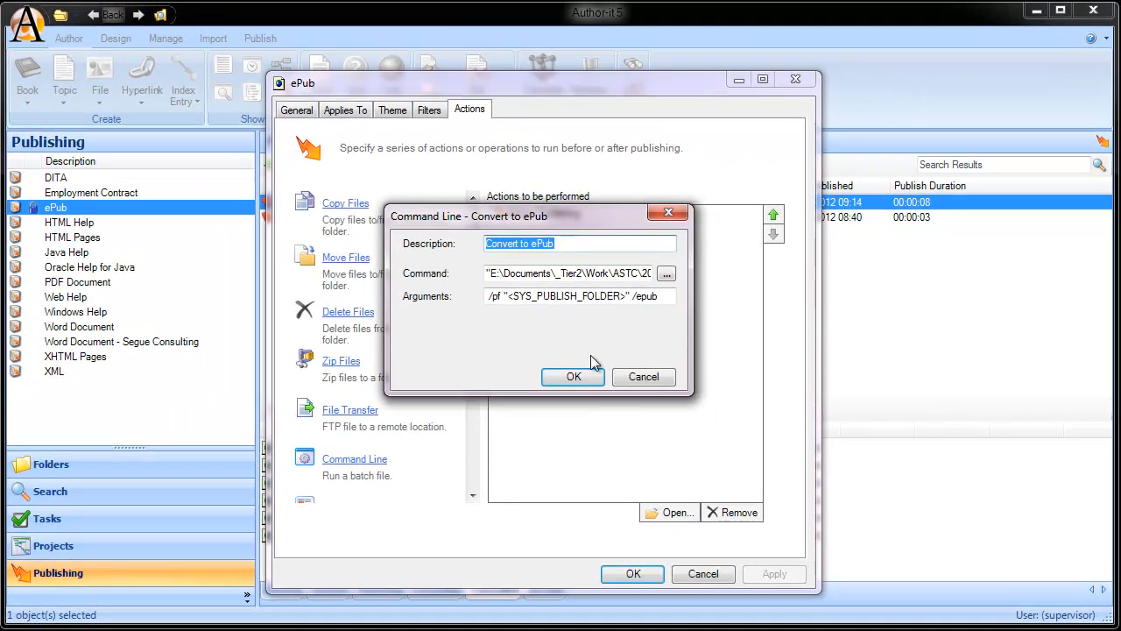
pyautogui.click(586, 434)
pyautogui.click(633, 574)
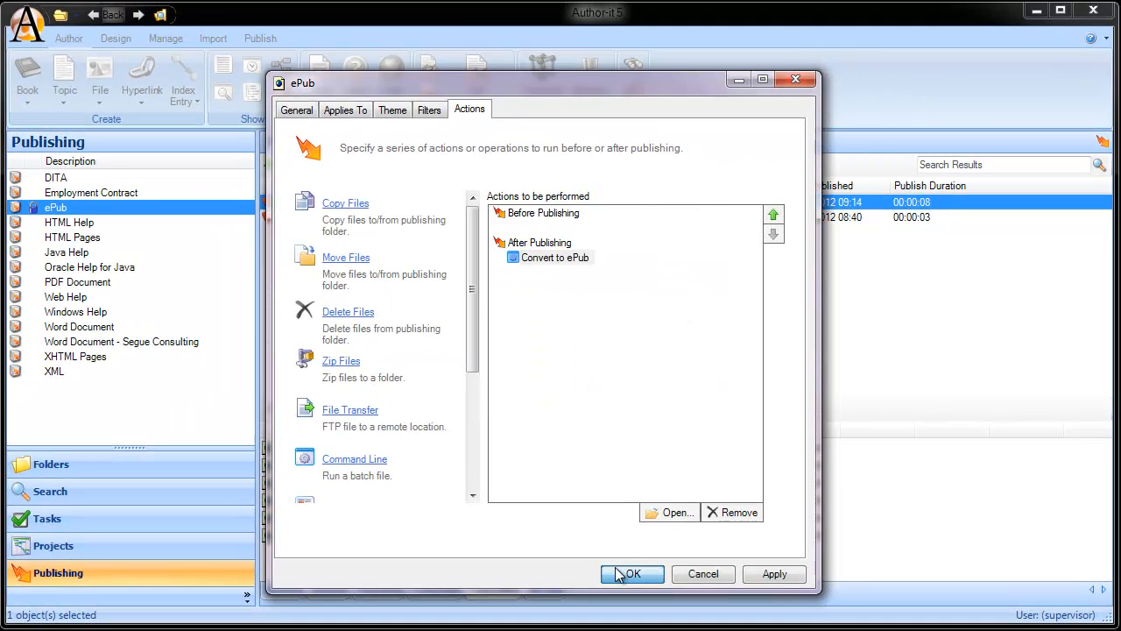
# Return to Author-it's folder view, delete the published FOTH Greyhound Adoption Guide folder from the Web Help output, and dismiss the file window
pyautogui.click(49, 469)
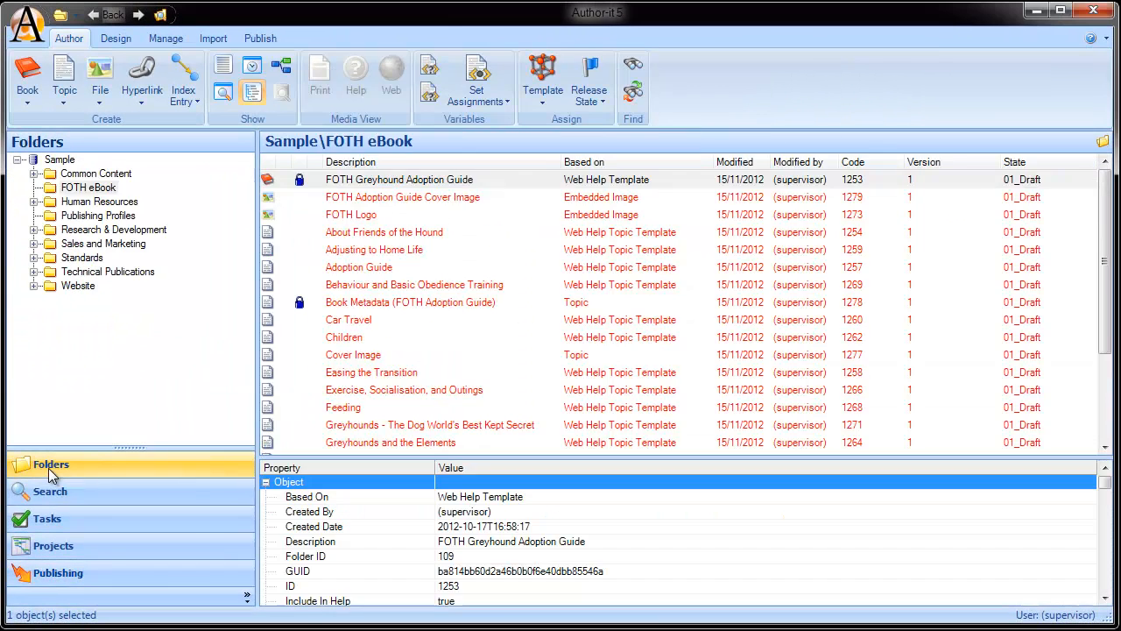
pyautogui.click(478, 625)
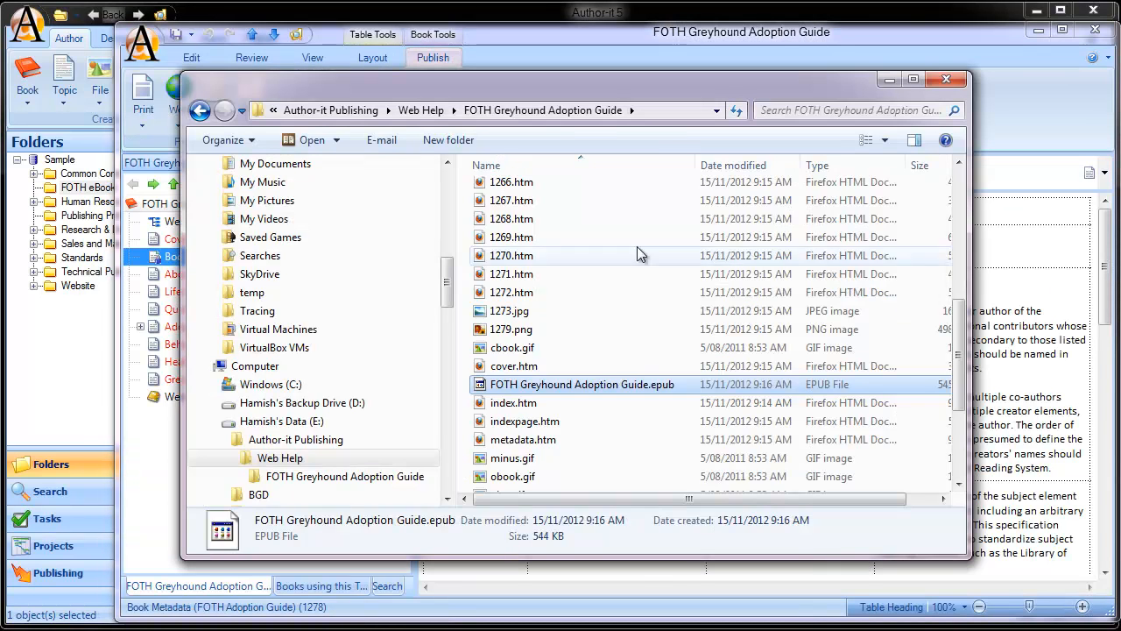
pyautogui.click(428, 111)
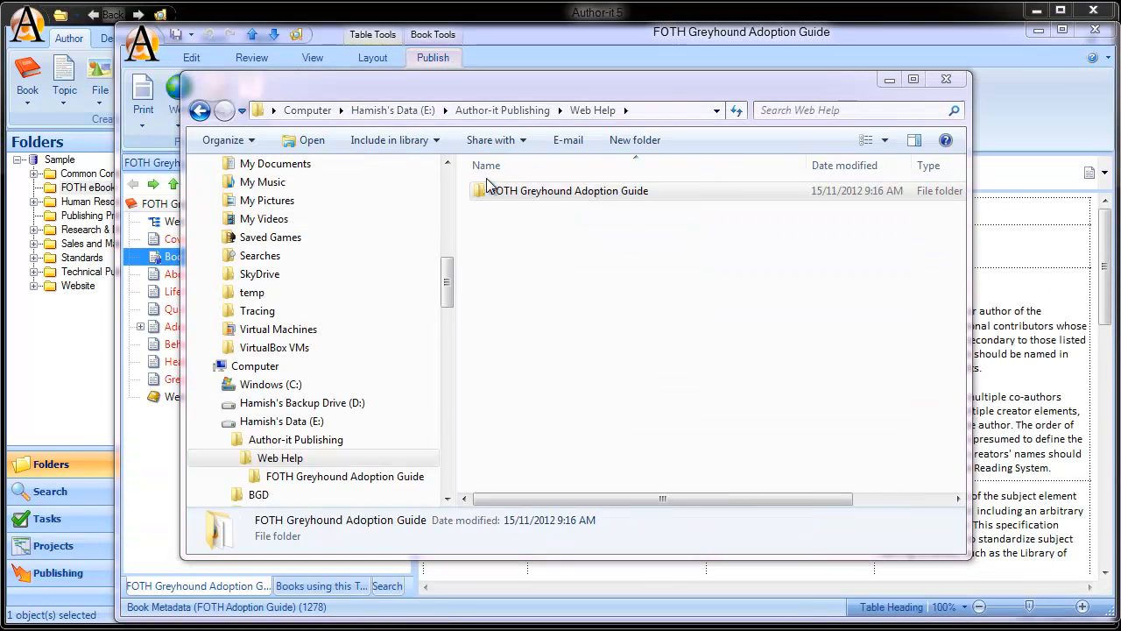
pyautogui.press('Delete')
pyautogui.click(555, 374)
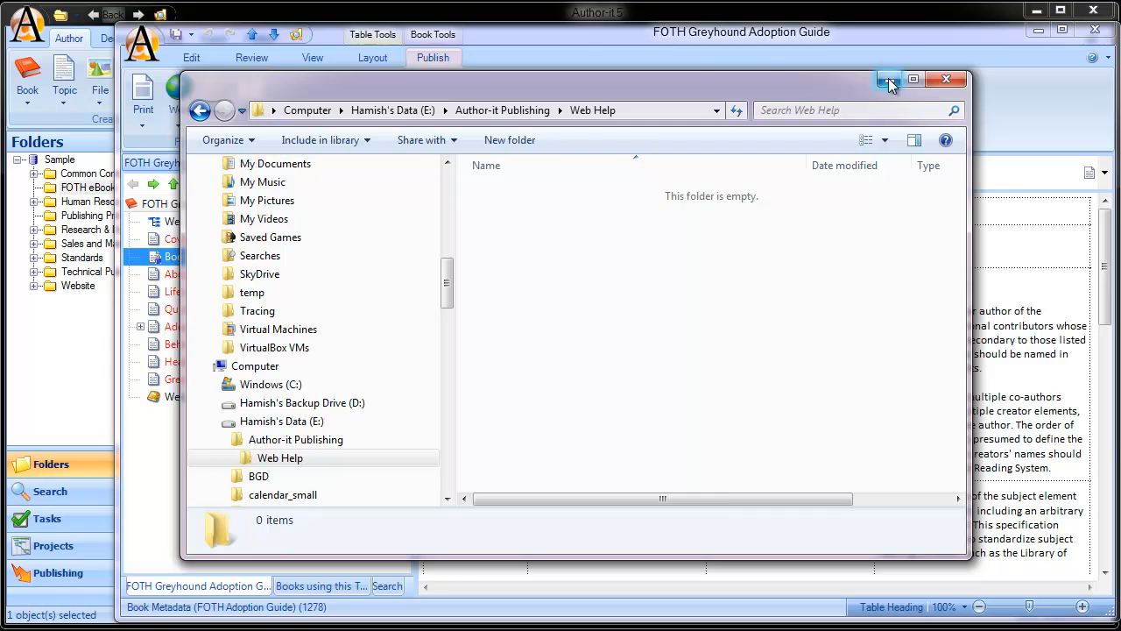
pyautogui.click(945, 79)
# Publish FOTH Greyhound Adoption Guide with the ePub profile and select FOTH Greyhound Adoption Guide.epub in its output folder
pyautogui.click(185, 121)
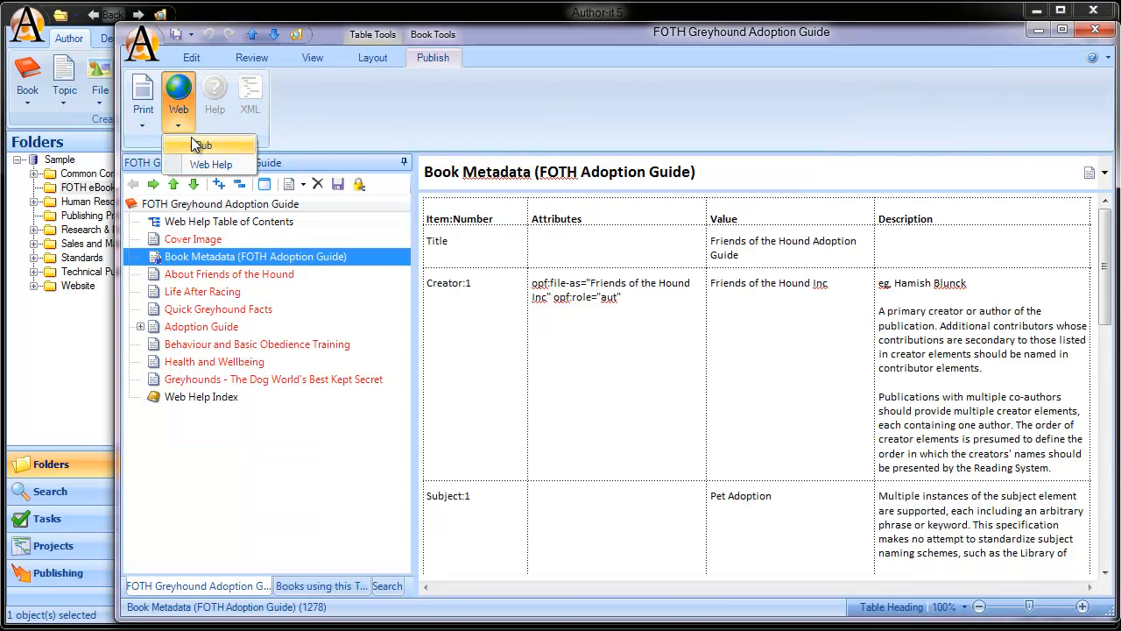
pyautogui.click(215, 145)
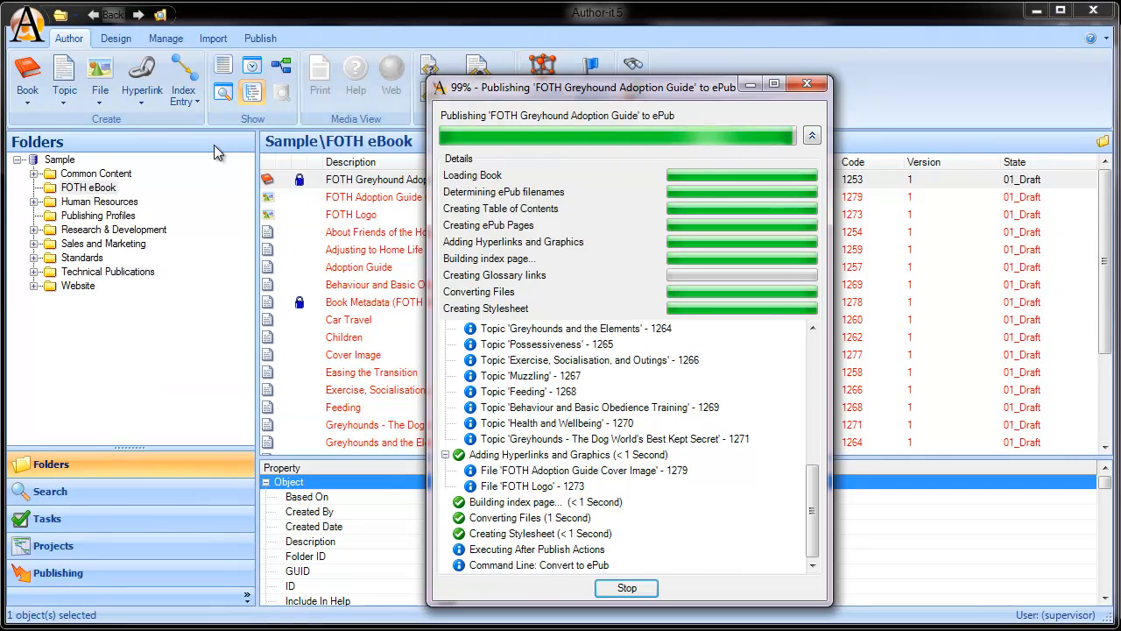
pyautogui.click(530, 114)
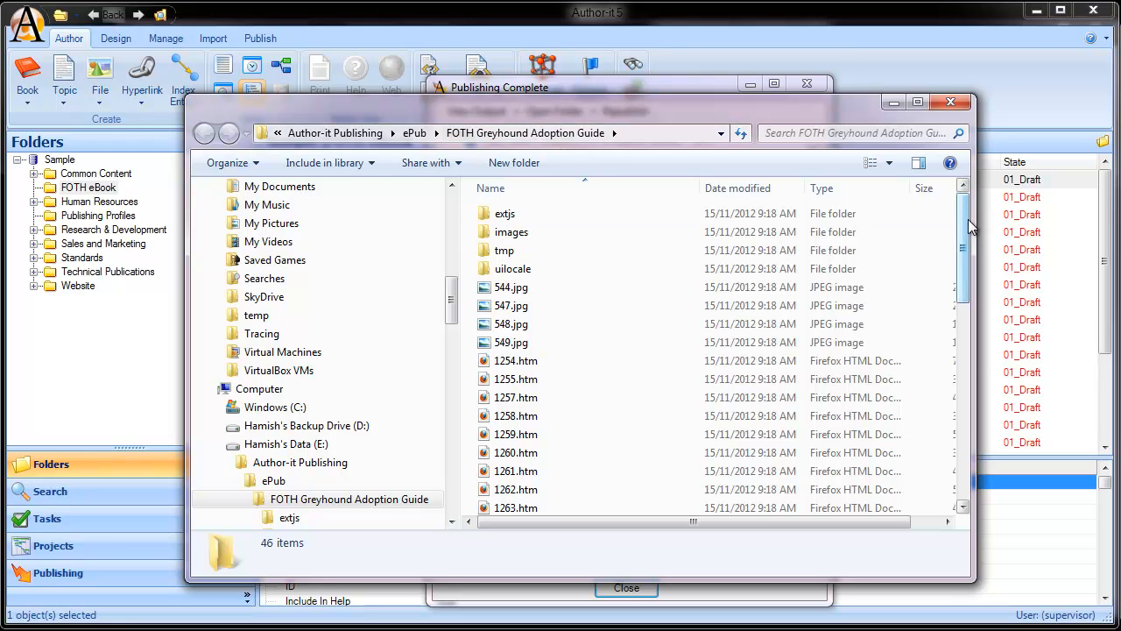
pyautogui.scroll(-7, 776, 263)
pyautogui.click(687, 363)
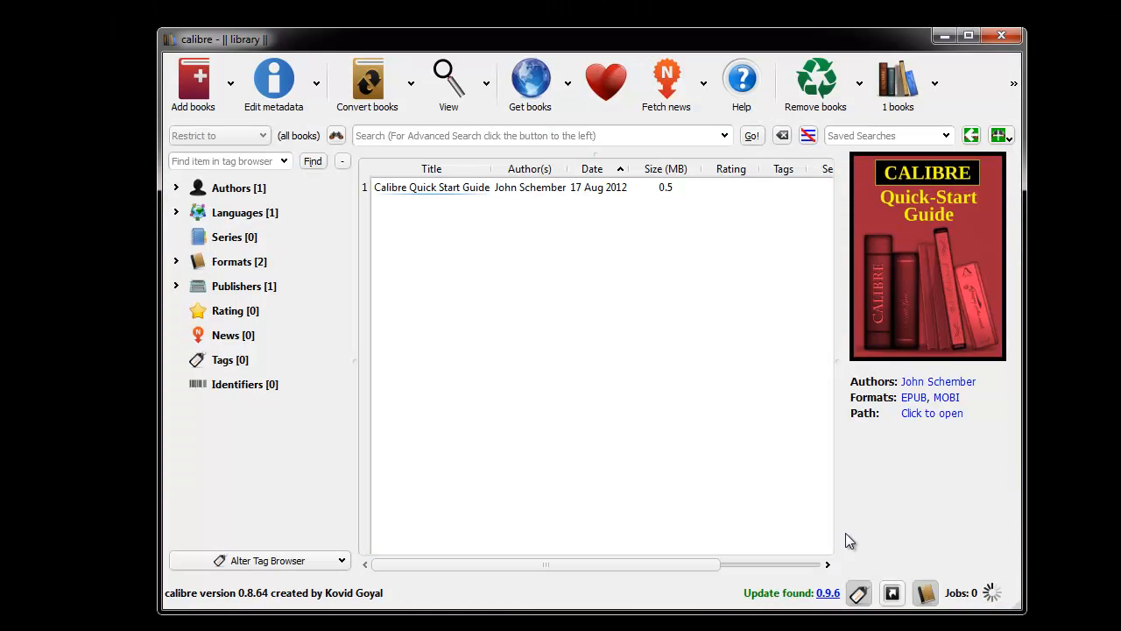
# Arrange the calibre and output folder windows side by side and add FOTH Greyhound Adoption Guide.epub to the calibre library
pyautogui.moveTo(478, 51); pyautogui.dragTo(391, 47)
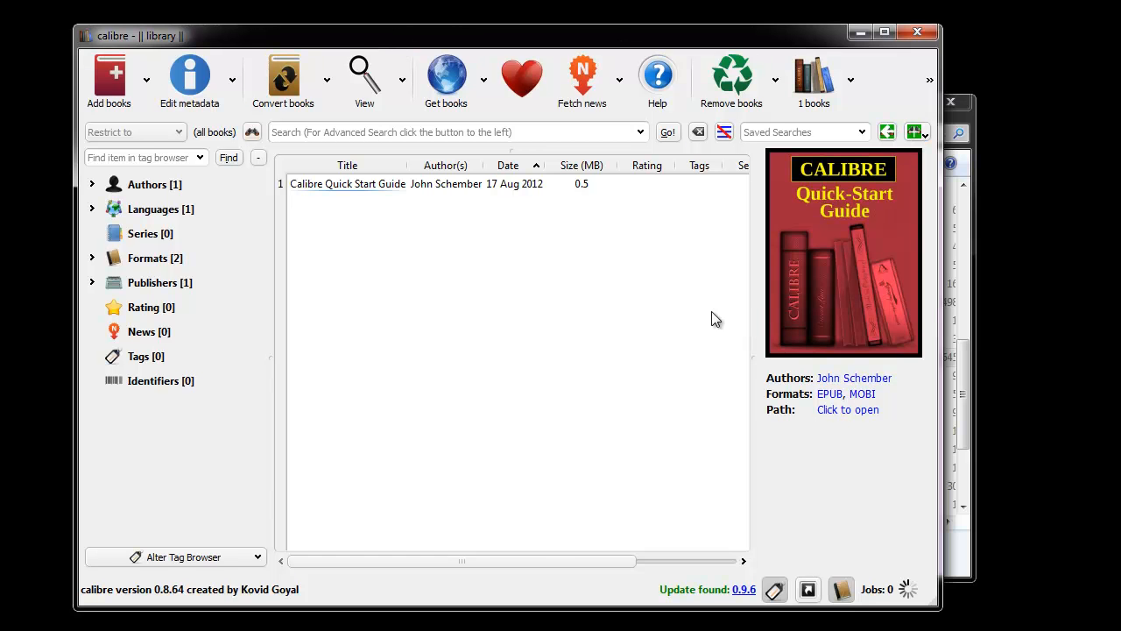
pyautogui.click(953, 127)
pyautogui.moveTo(806, 106); pyautogui.dragTo(918, 122)
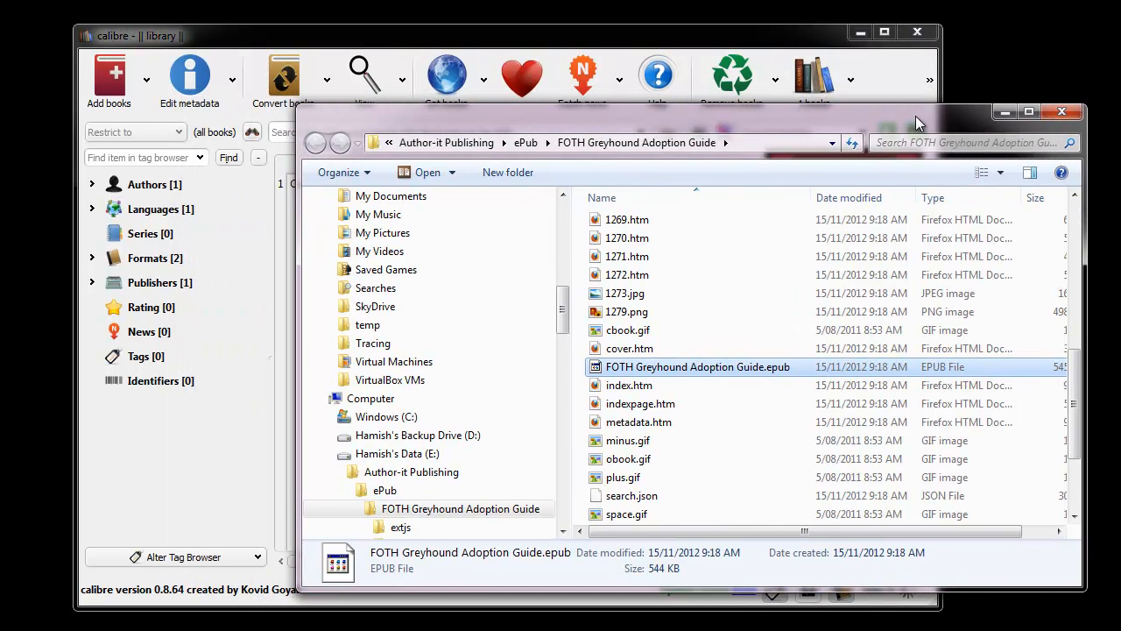
pyautogui.moveTo(620, 113); pyautogui.dragTo(657, 109)
pyautogui.moveTo(641, 373); pyautogui.dragTo(308, 346)
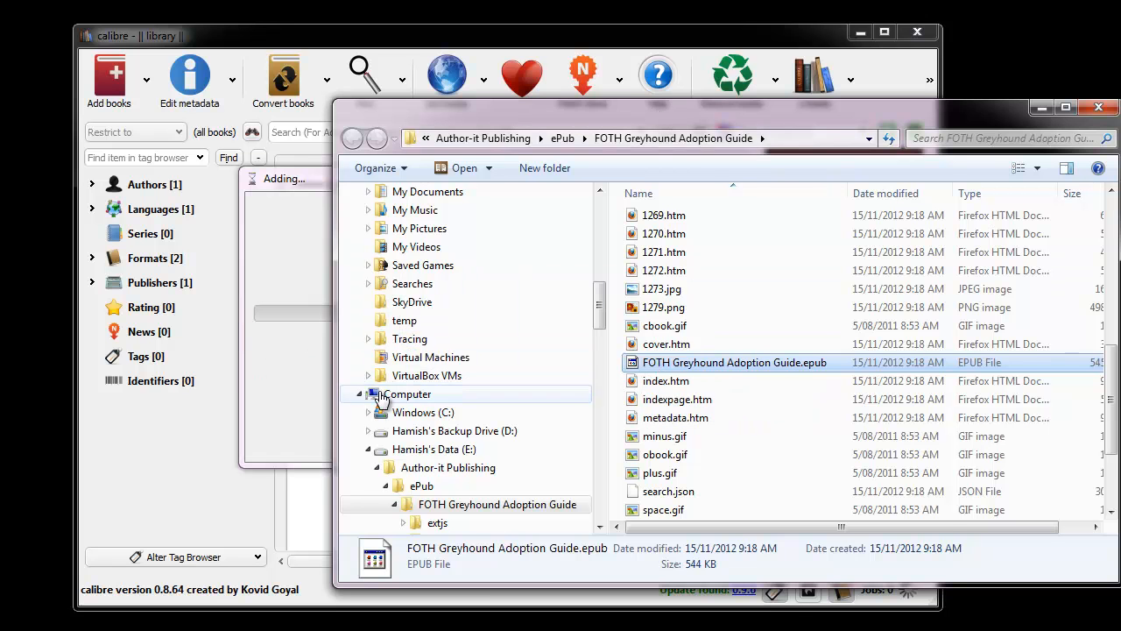
# View the newly added Friends of the Hound Adoption Guide in calibre's e-book viewer, and close the viewer
pyautogui.click(303, 420)
pyautogui.doubleClick(331, 186)
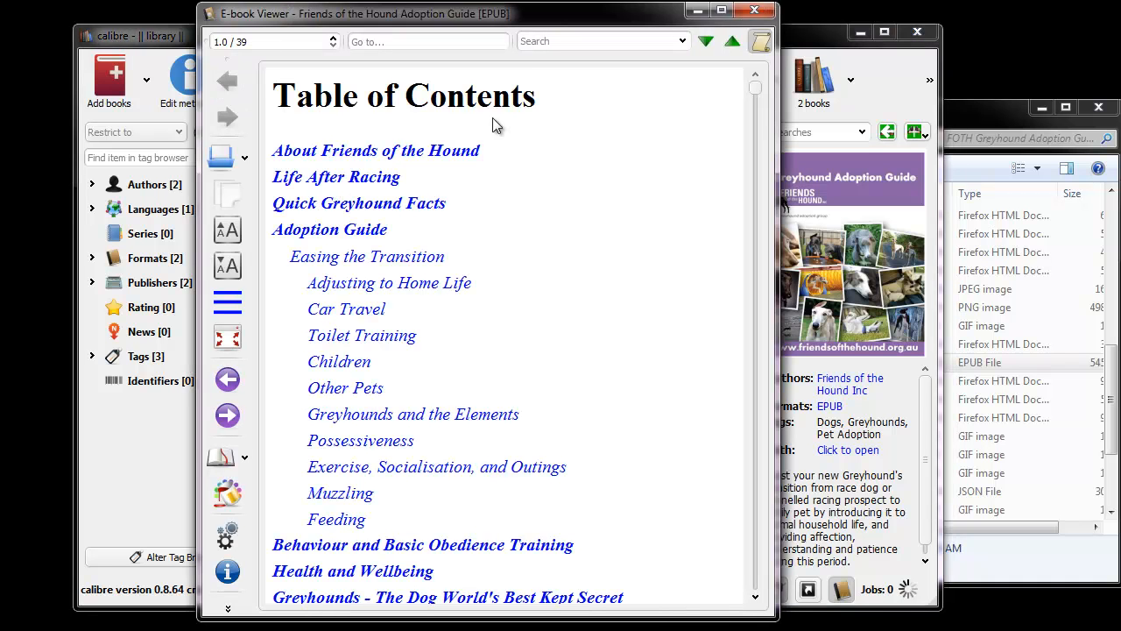
pyautogui.click(753, 11)
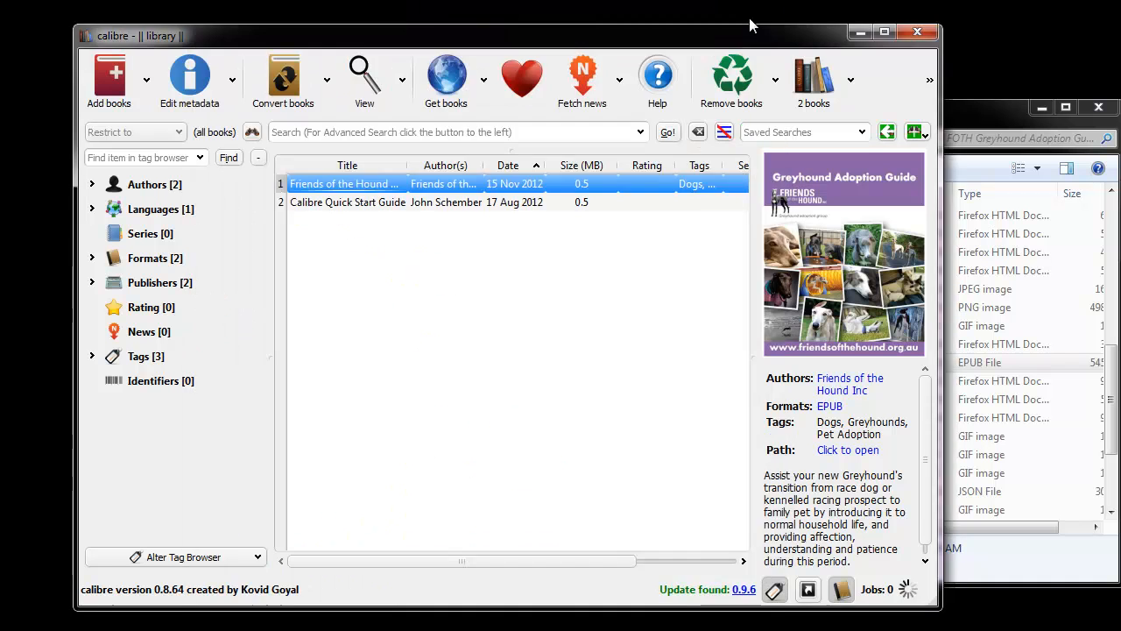
# Convert the Friends of the Hound Adoption Guide to MOBI format and check the conversion job's progress
pyautogui.click(287, 77)
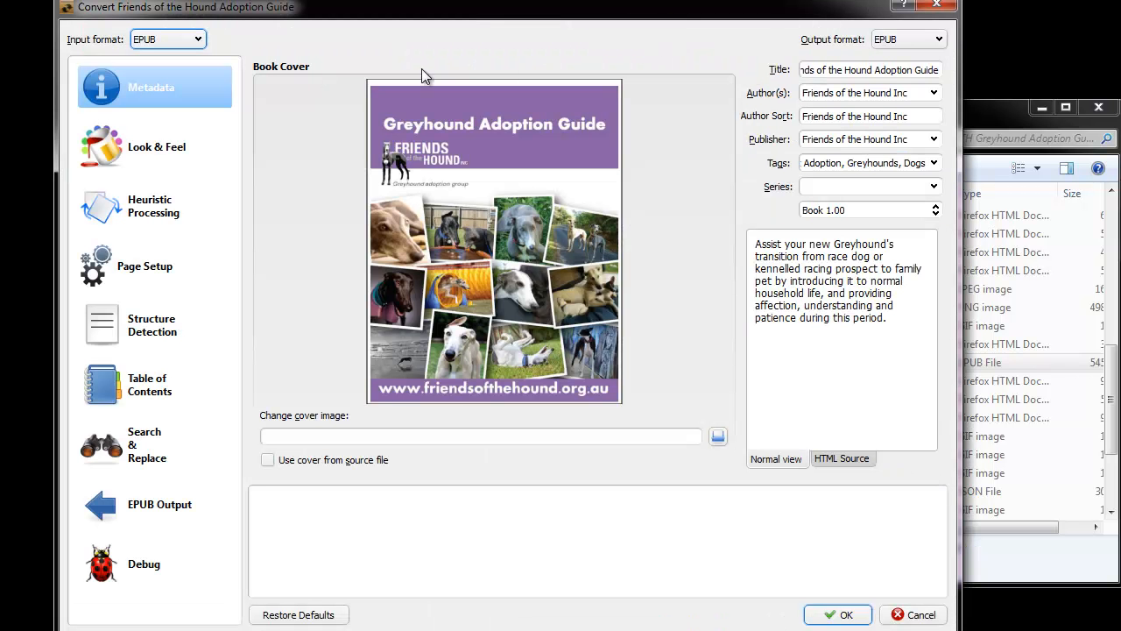
pyautogui.click(890, 41)
pyautogui.click(893, 68)
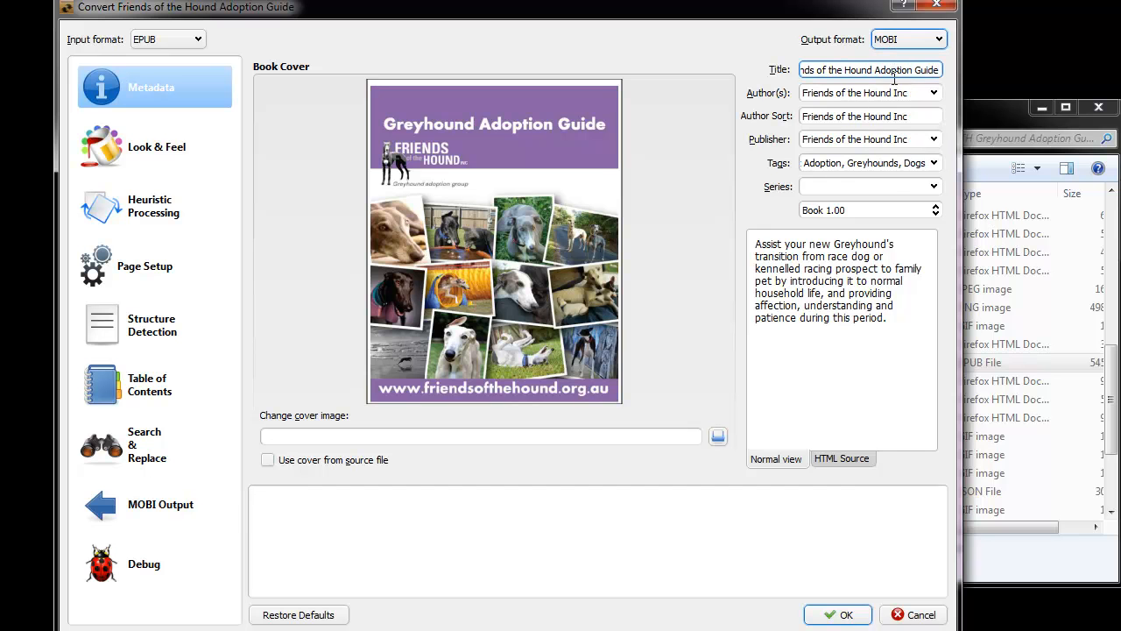
pyautogui.click(836, 616)
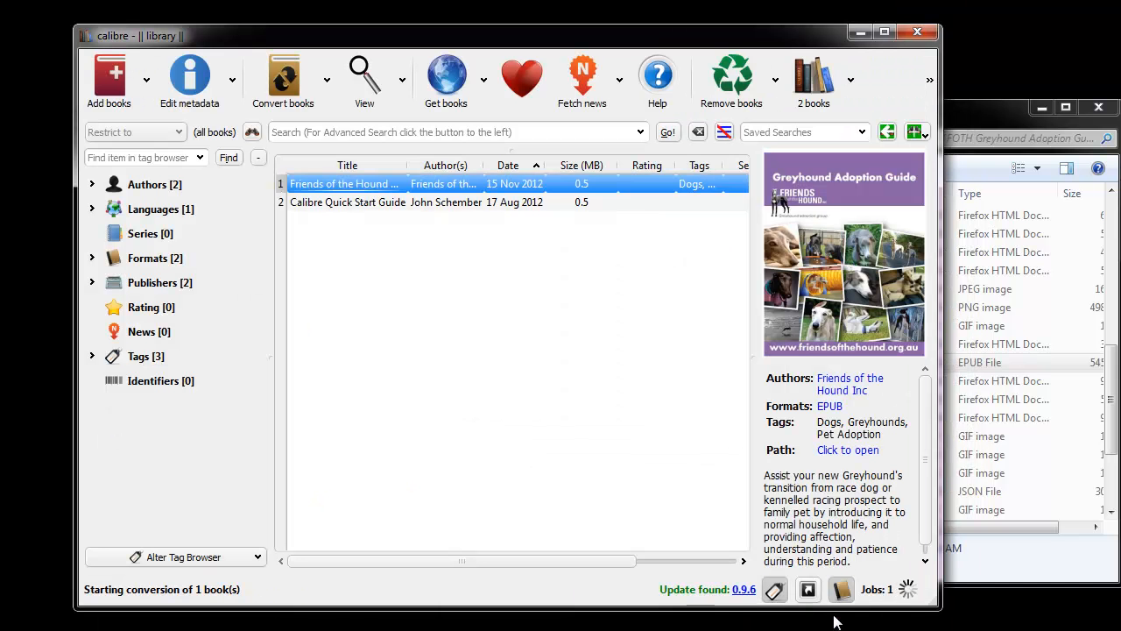
pyautogui.click(869, 595)
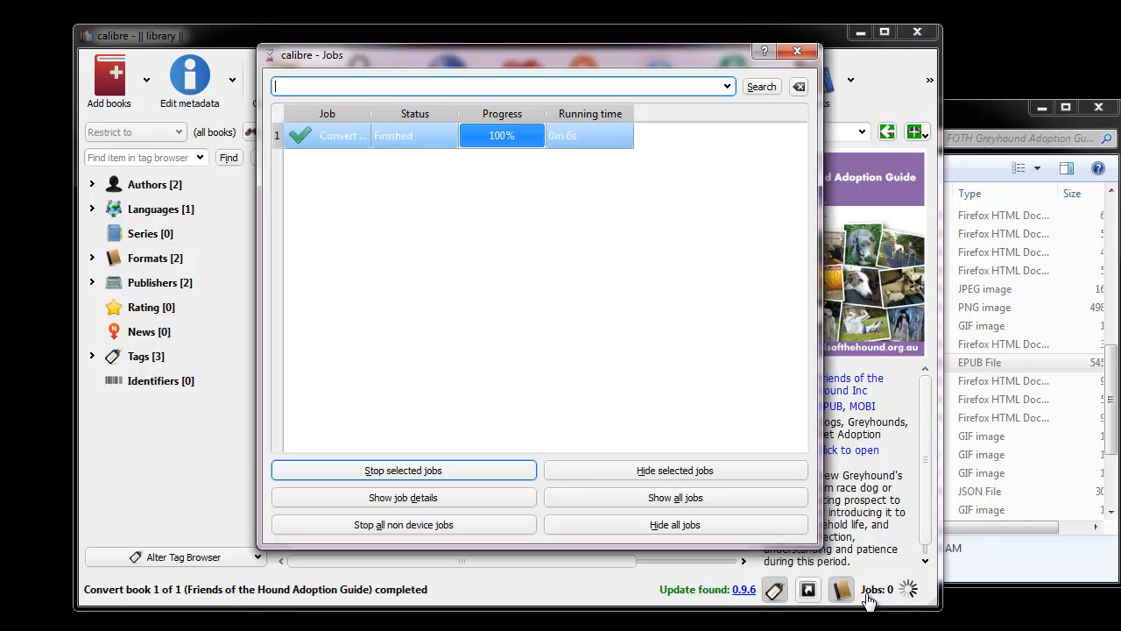
pyautogui.click(797, 50)
# Open the book's containing folder from calibre and widen the Name column to show the full file names
pyautogui.rightClick(364, 186)
pyautogui.click(436, 321)
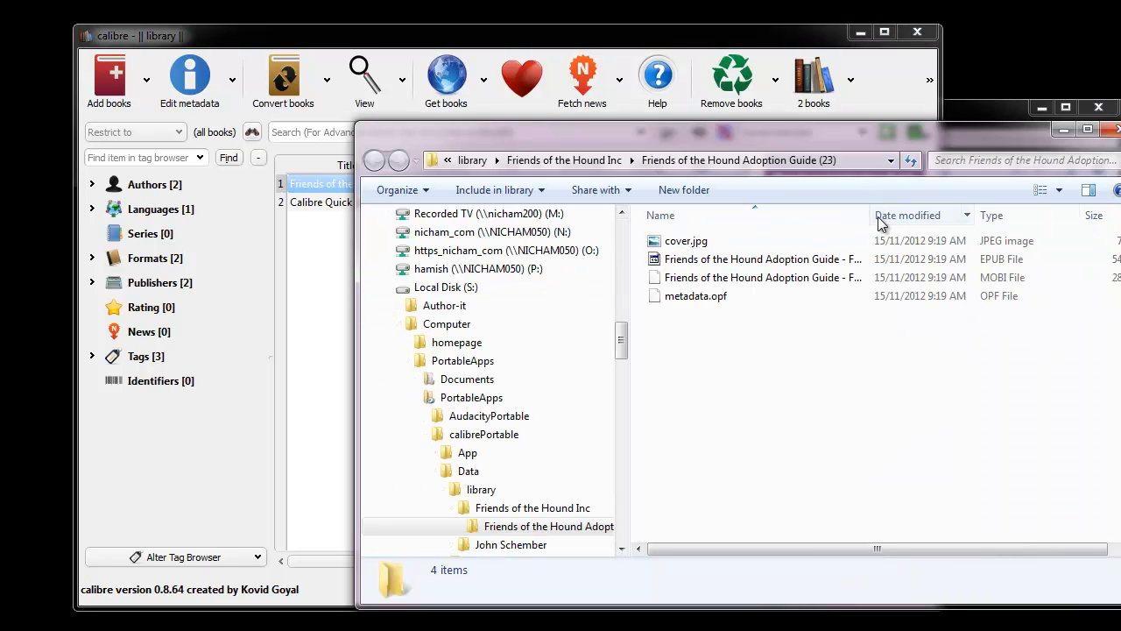
pyautogui.moveTo(871, 217); pyautogui.dragTo(1023, 216)
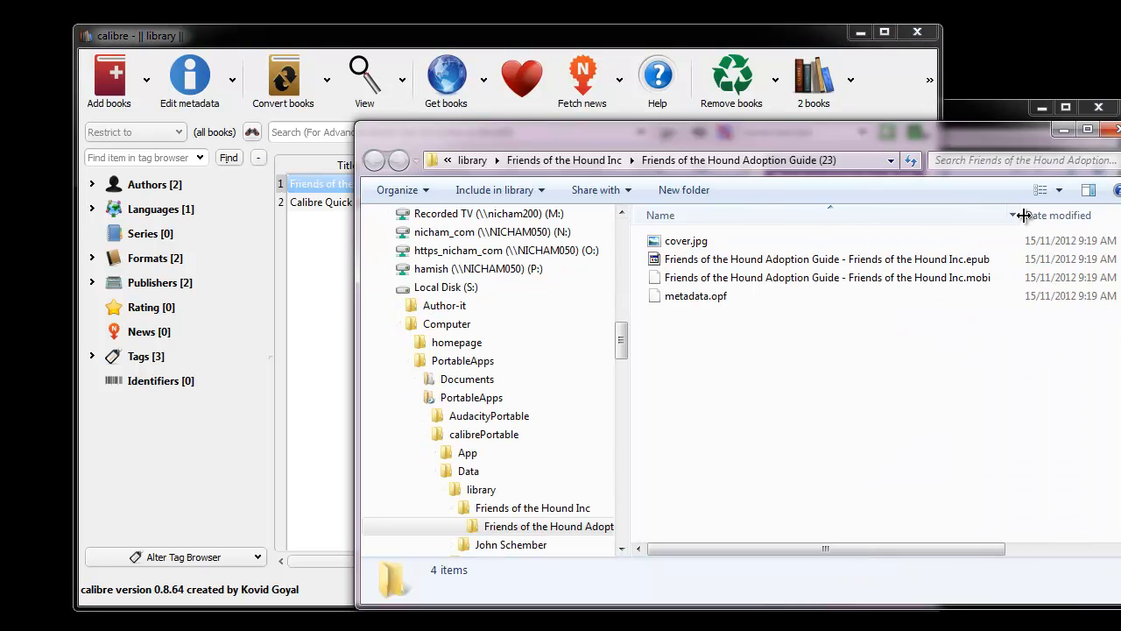
# In Kindle Previewer, open the Friends of the Hound Adoption Guide MOBI file from its calibre library folder
pyautogui.click(265, 34)
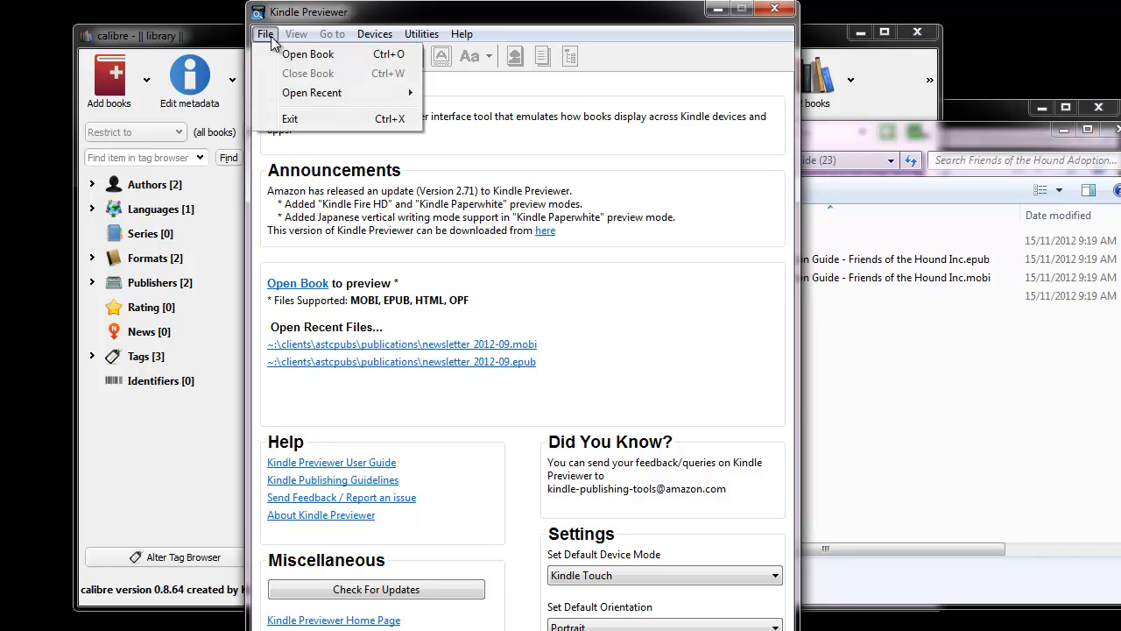
pyautogui.click(277, 55)
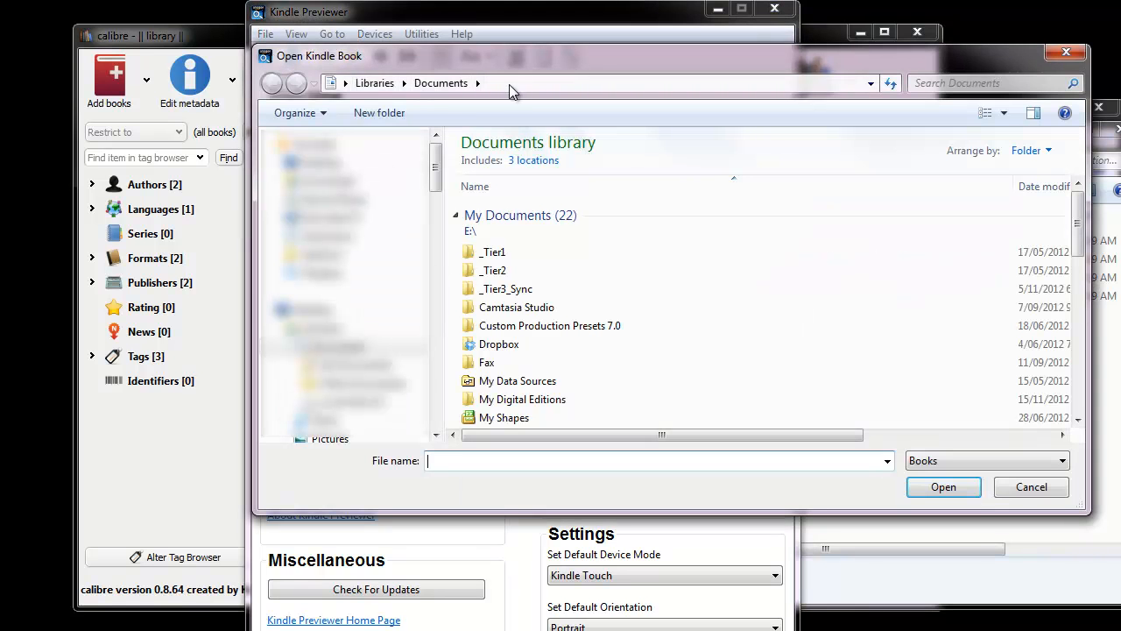
pyautogui.click(509, 84)
pyautogui.write('E:\\PortableApps\\calibrePortable\\Data\\library\\Friends of the Hound Inc\\Friends of the Hound Adoption Guide (23)')
pyautogui.press('Return')
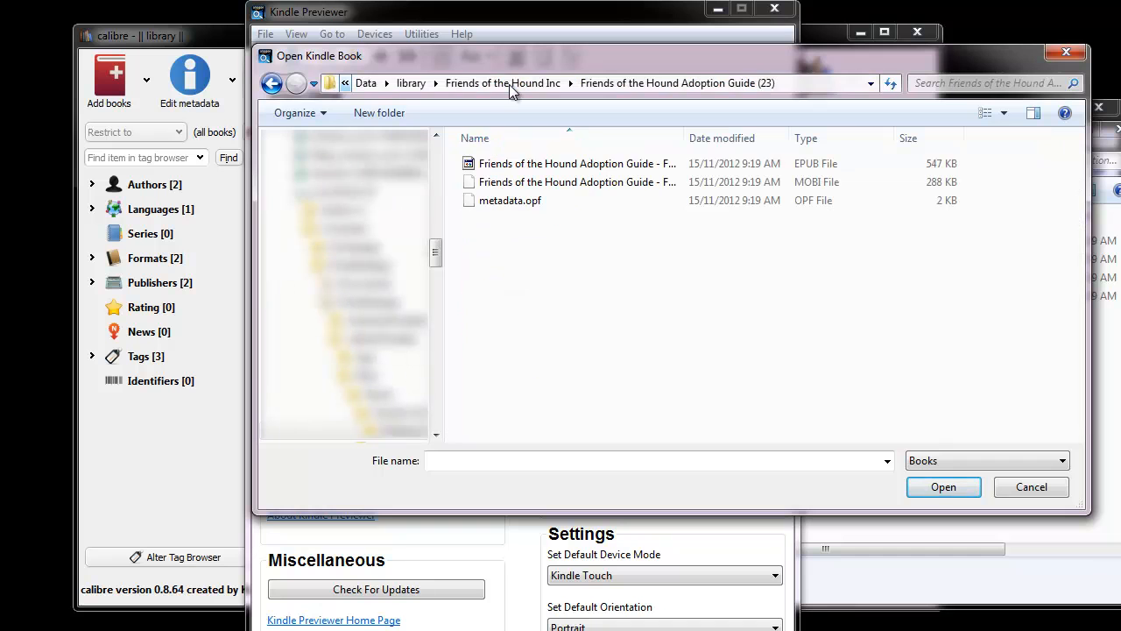
pyautogui.click(536, 181)
pyautogui.click(928, 488)
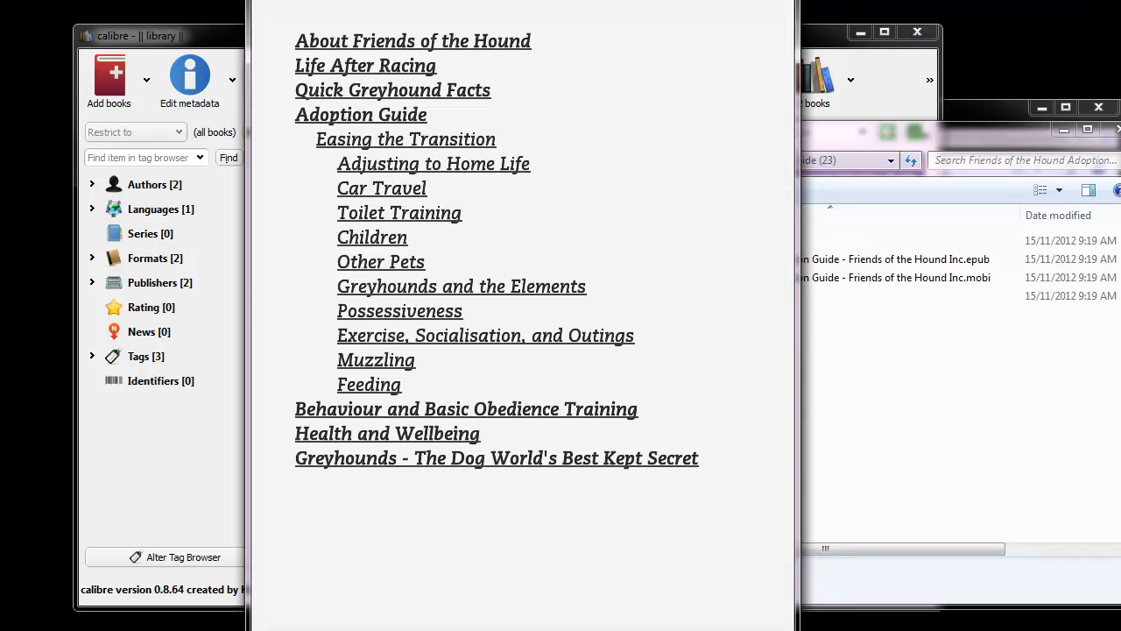
# Page through the Kindle book from the table of contents into the About Friends of the Hound chapter, and view its cover
pyautogui.moveTo(499, 0)
pyautogui.mouseDown()
pyautogui.moveTo(509, 0)
pyautogui.moveTo(500, 14)
pyautogui.mouseUp()
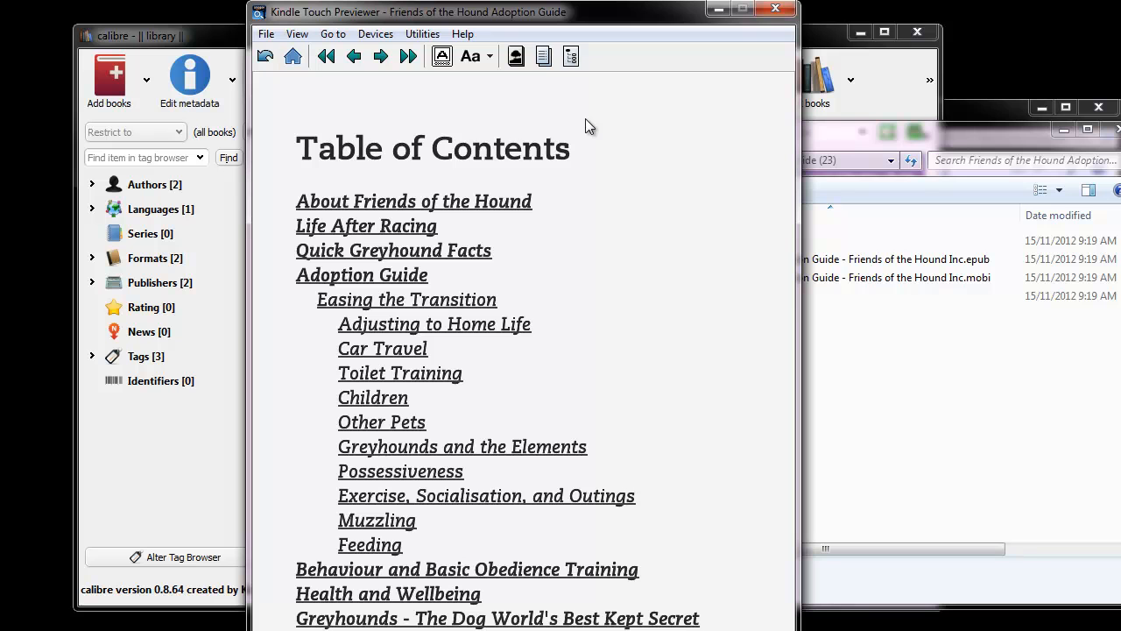
pyautogui.click(388, 57)
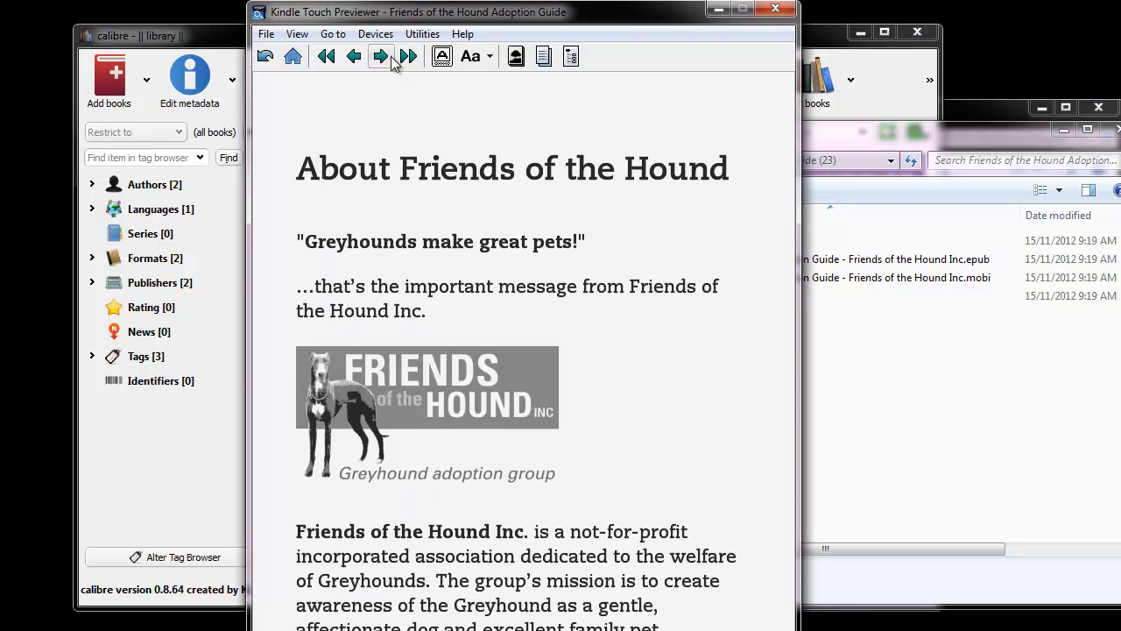
pyautogui.click(392, 57)
pyautogui.click(391, 58)
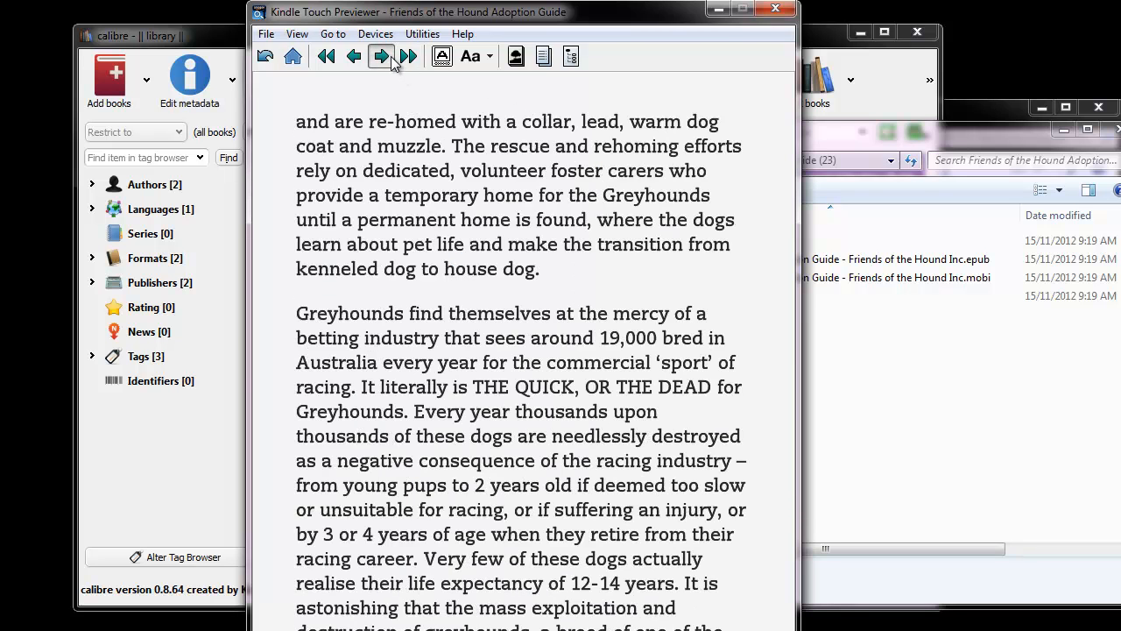
pyautogui.click(382, 57)
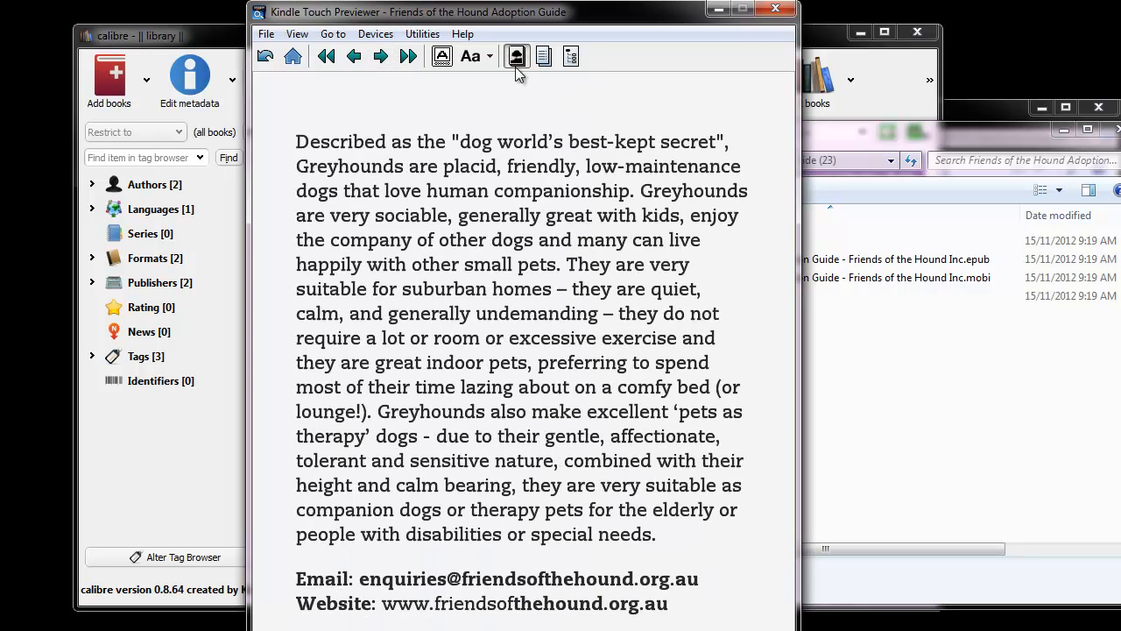
pyautogui.click(515, 65)
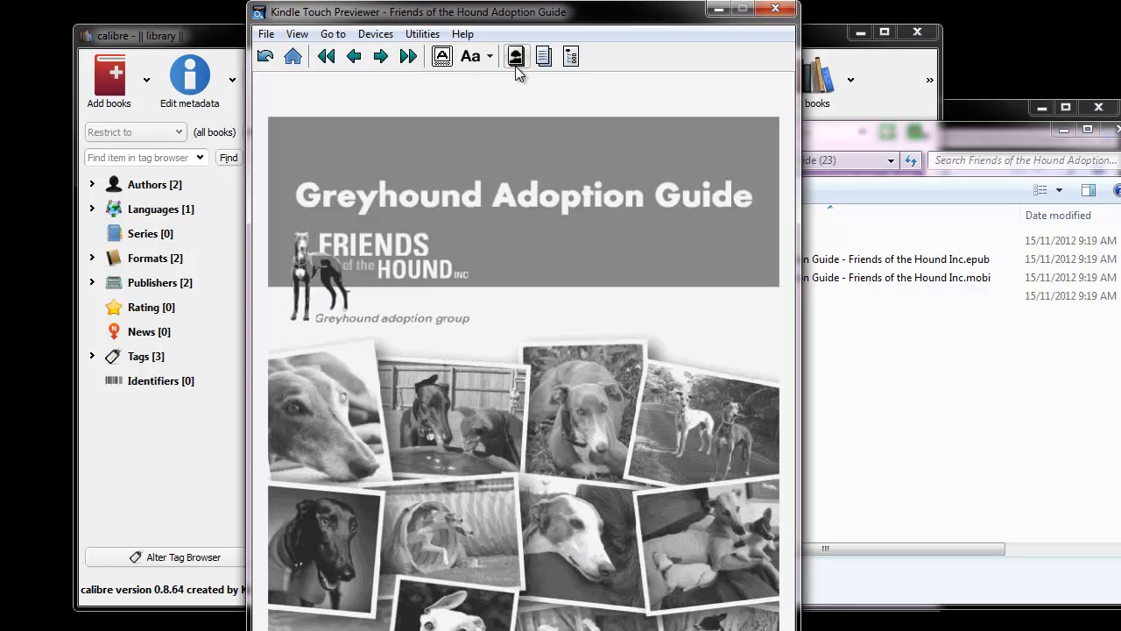